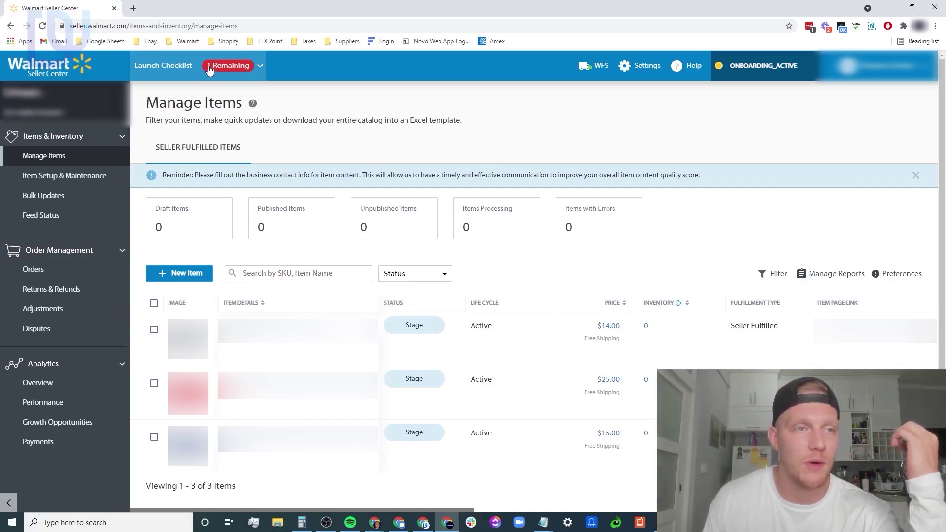
Open the launch checklist and view the sub-steps for completing the partner profile
{"action": "left_click", "coordinate": [258, 69]}
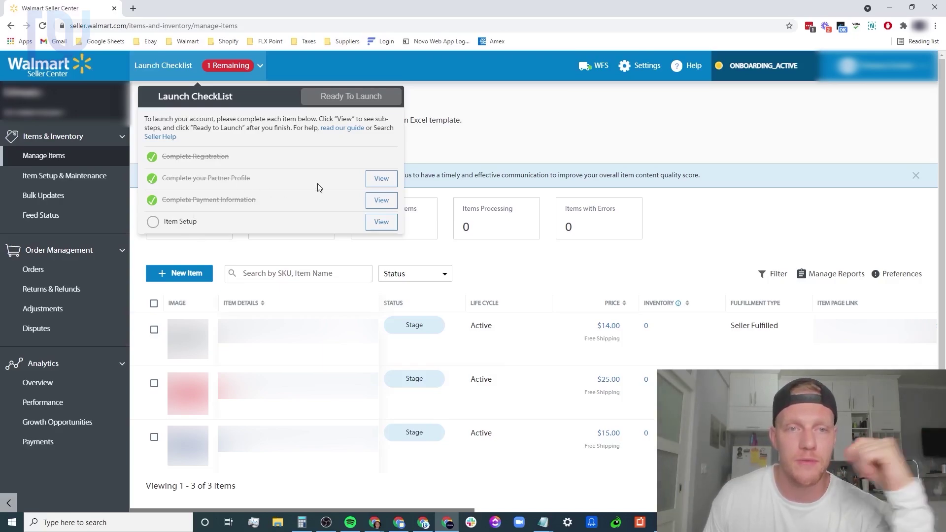
{"action": "left_click", "coordinate": [374, 182]}
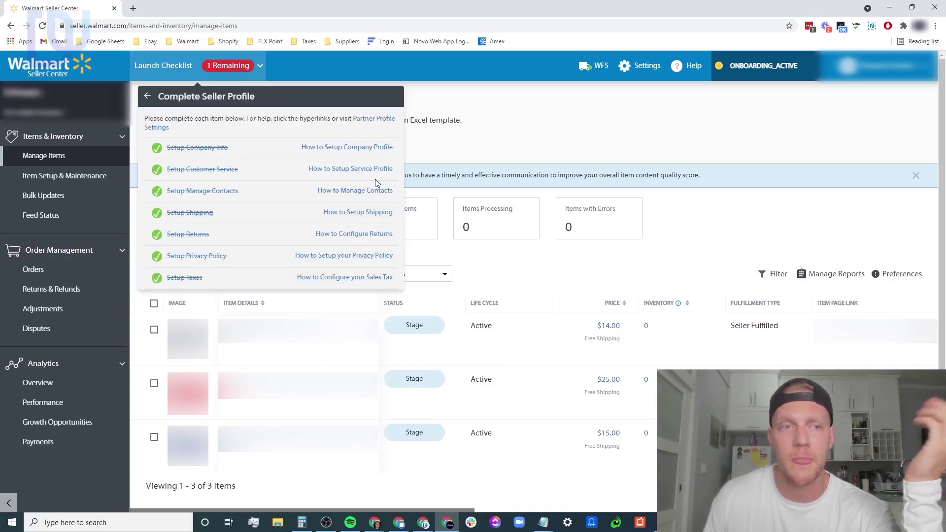
Open the partner profile's Company Info settings, dismiss the survey, and review the display name, logo and company description
{"action": "left_click", "coordinate": [644, 68]}
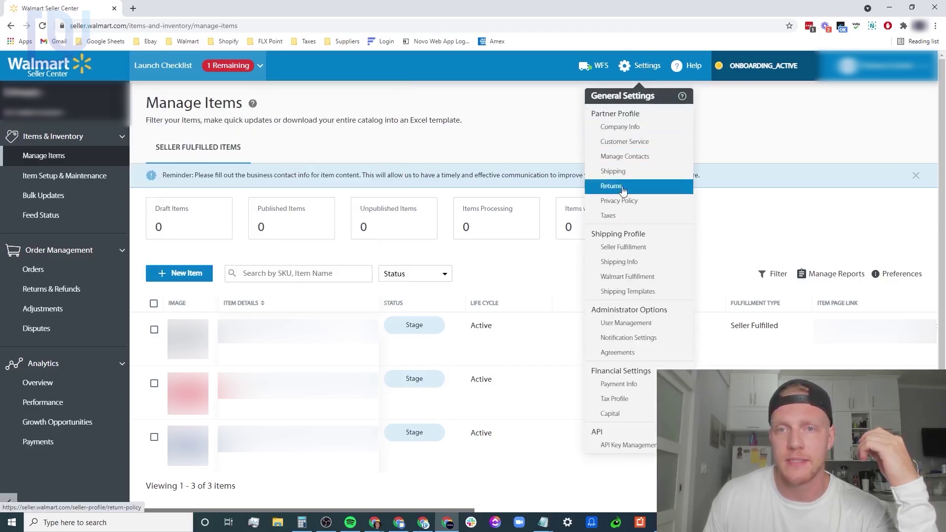
{"action": "left_click", "coordinate": [624, 129]}
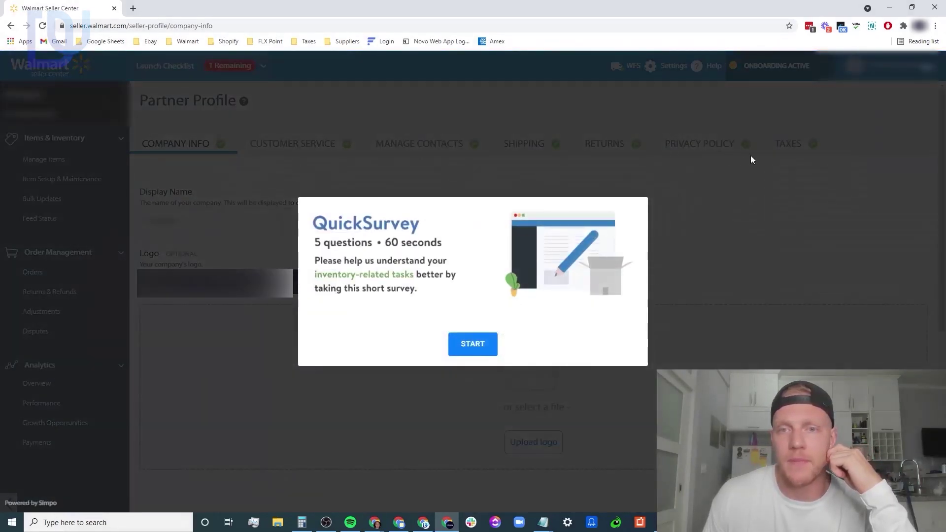
{"action": "left_click", "coordinate": [930, 72]}
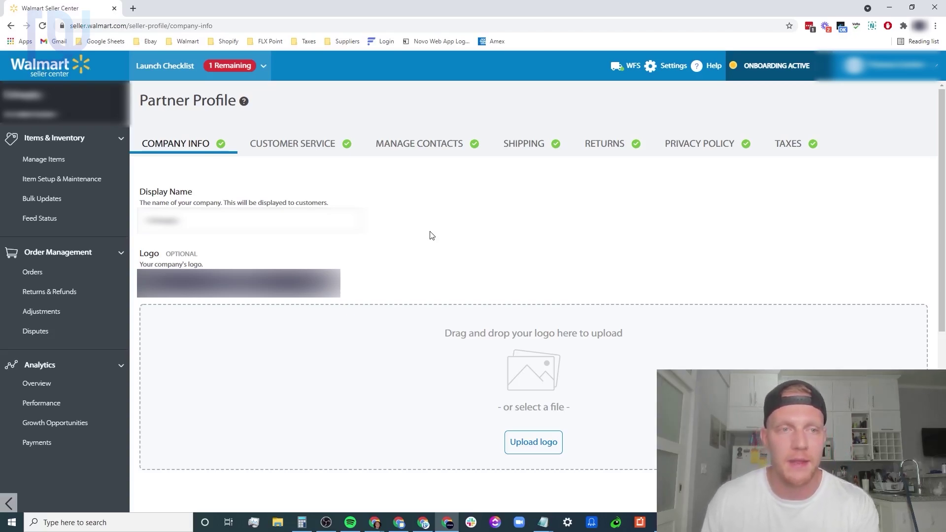
{"action": "scroll", "coordinate": [431, 235], "scroll_direction": "down", "scroll_amount": 5}
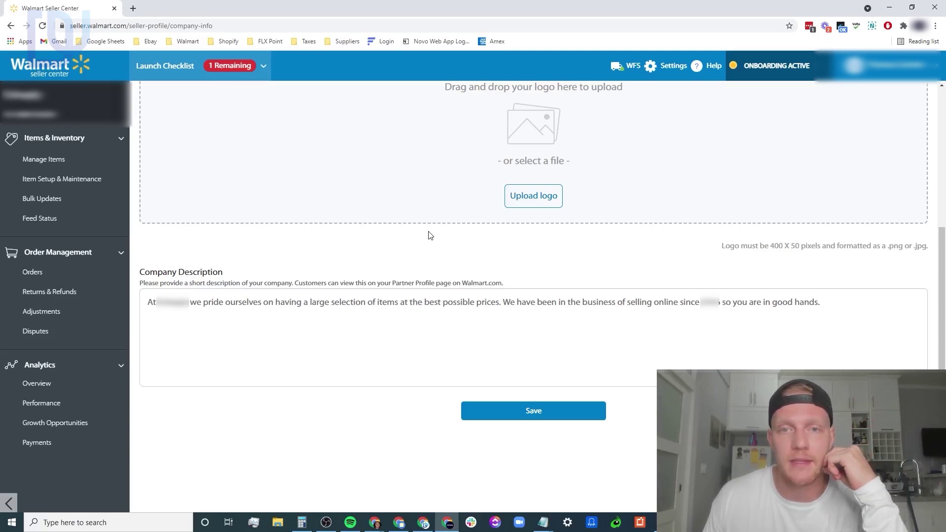
{"action": "scroll", "coordinate": [430, 236], "scroll_direction": "up", "scroll_amount": 5}
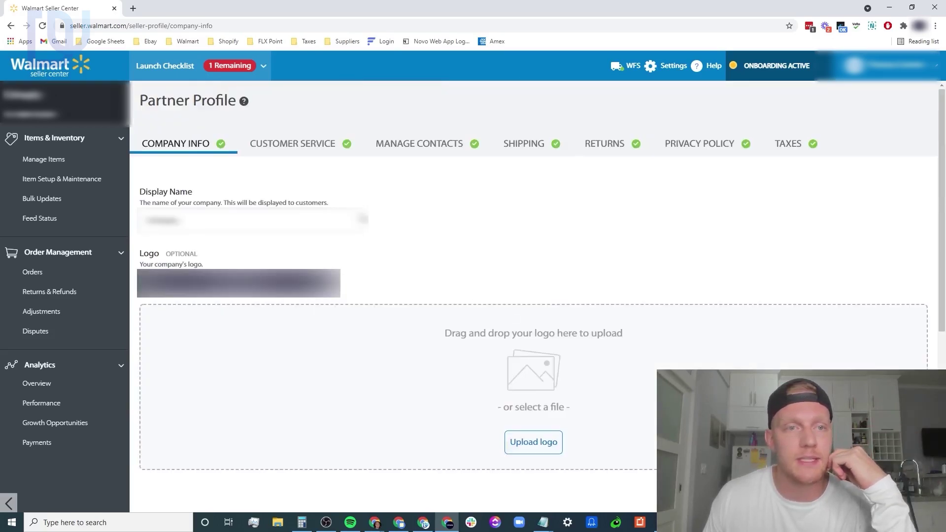
Review the partner profile's customer service policy and its managed contacts
{"action": "left_click", "coordinate": [297, 147]}
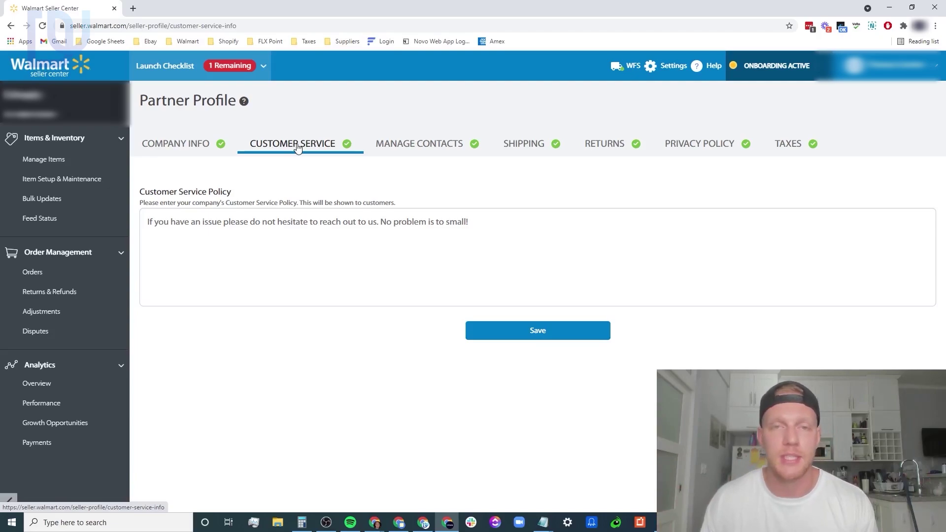
{"action": "left_click", "coordinate": [436, 146]}
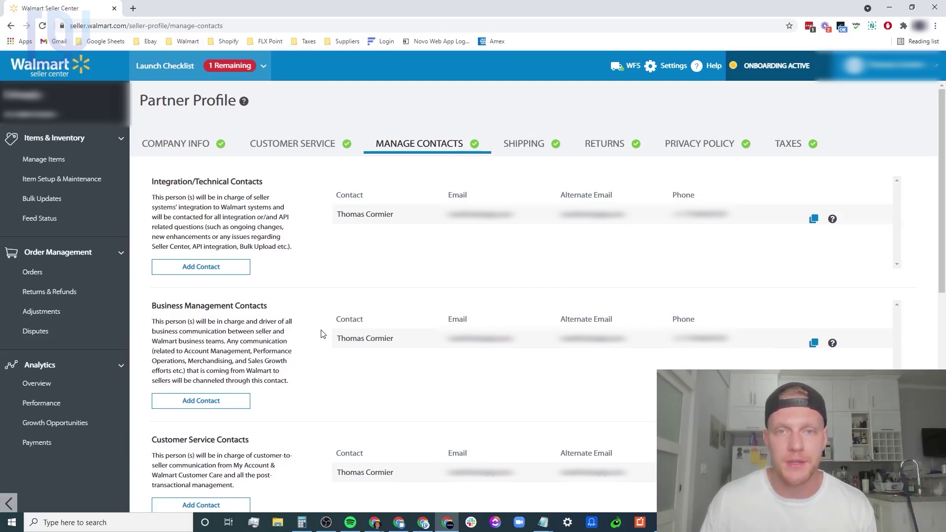
Go from the profile's shipping section to Seller Fulfillment Settings and examine the processing schedule, days off through August 2021, and shipping policy
{"action": "left_click", "coordinate": [525, 151]}
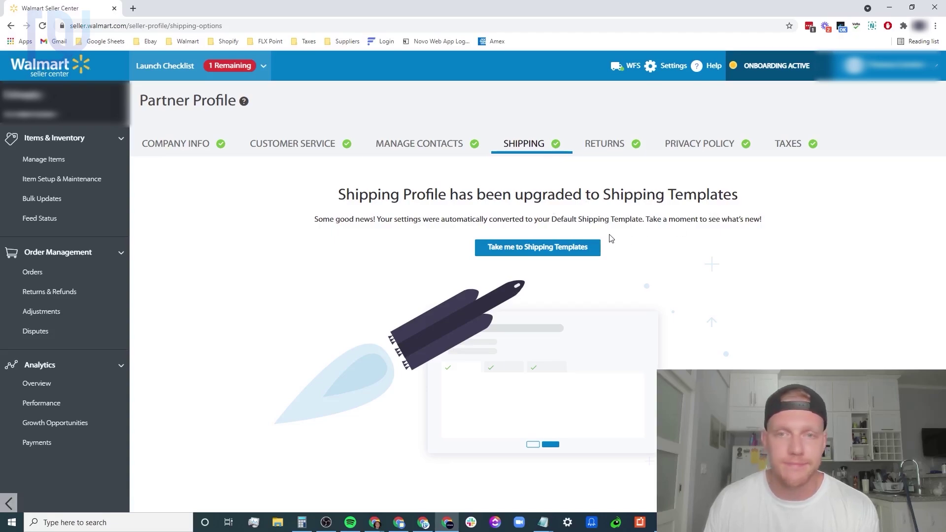
{"action": "left_click", "coordinate": [576, 250]}
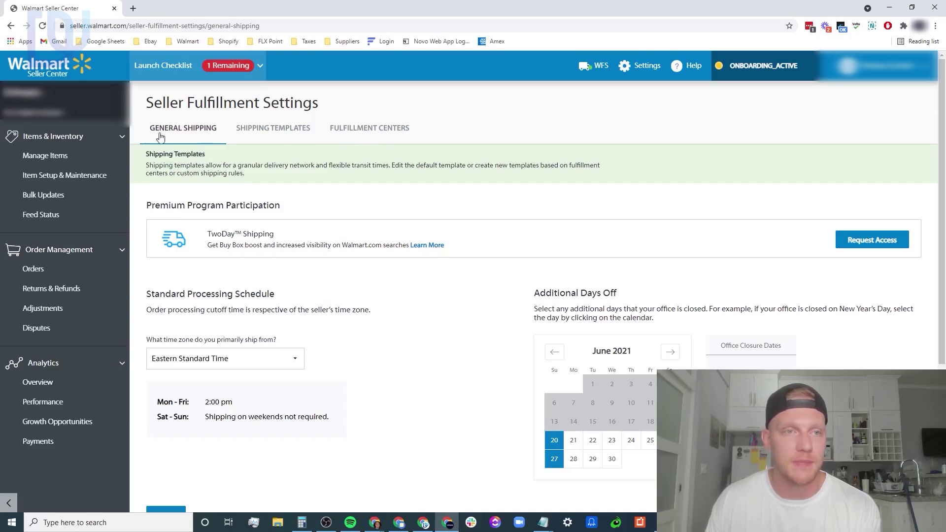
{"action": "scroll", "coordinate": [466, 209], "scroll_direction": "down", "scroll_amount": 2}
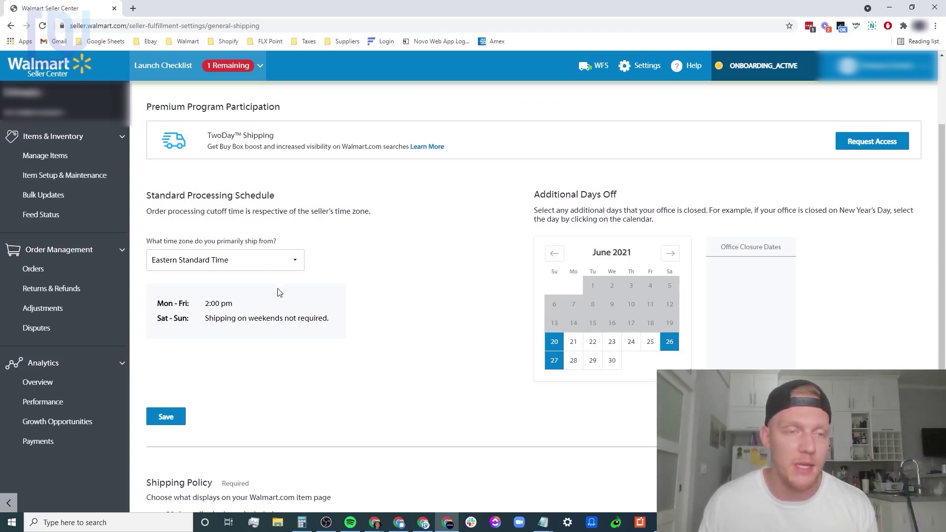
{"action": "scroll", "coordinate": [295, 315], "scroll_direction": "down", "scroll_amount": 1}
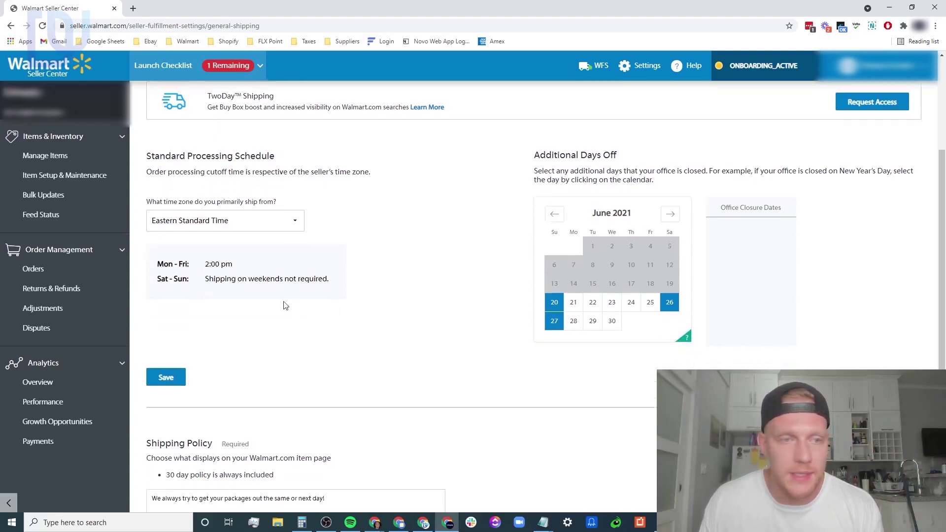
{"action": "scroll", "coordinate": [234, 267], "scroll_direction": "down", "scroll_amount": 1}
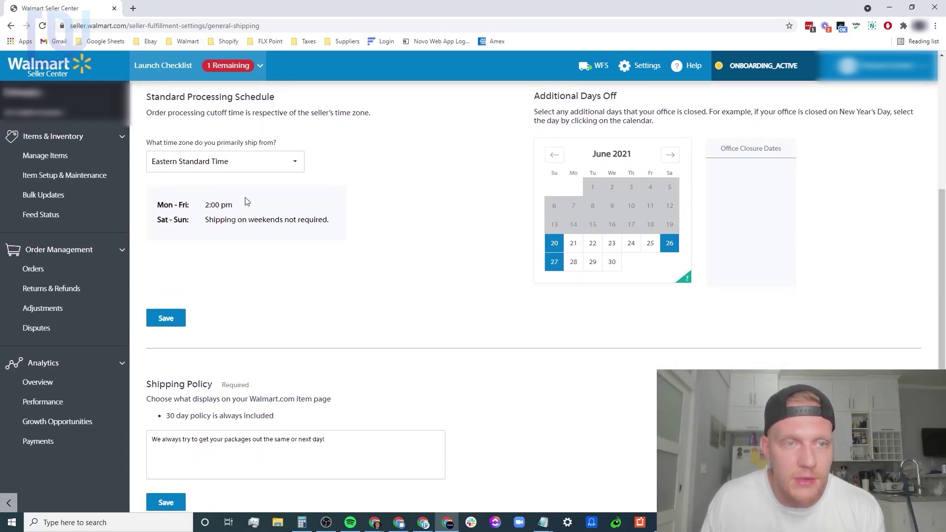
{"action": "scroll", "coordinate": [492, 256], "scroll_direction": "up", "scroll_amount": 1}
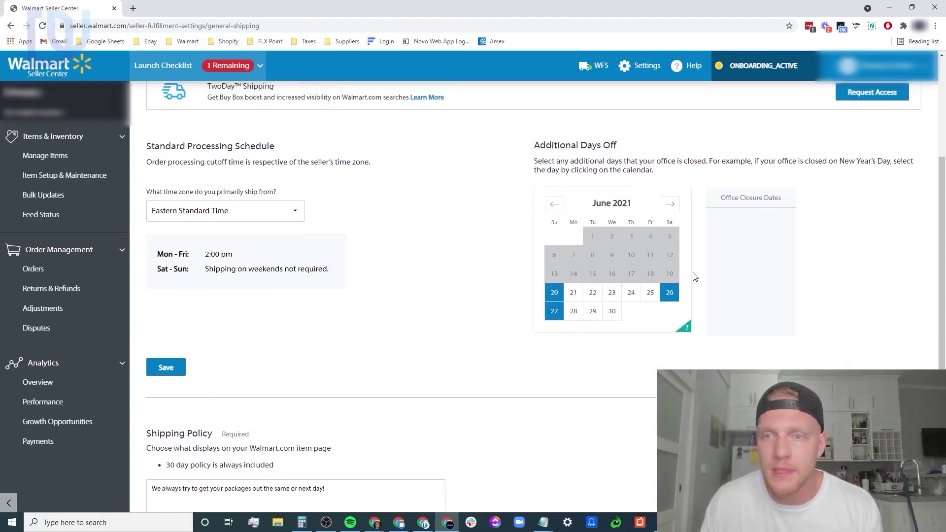
{"action": "left_click", "coordinate": [670, 205]}
{"action": "left_click", "coordinate": [670, 205]}
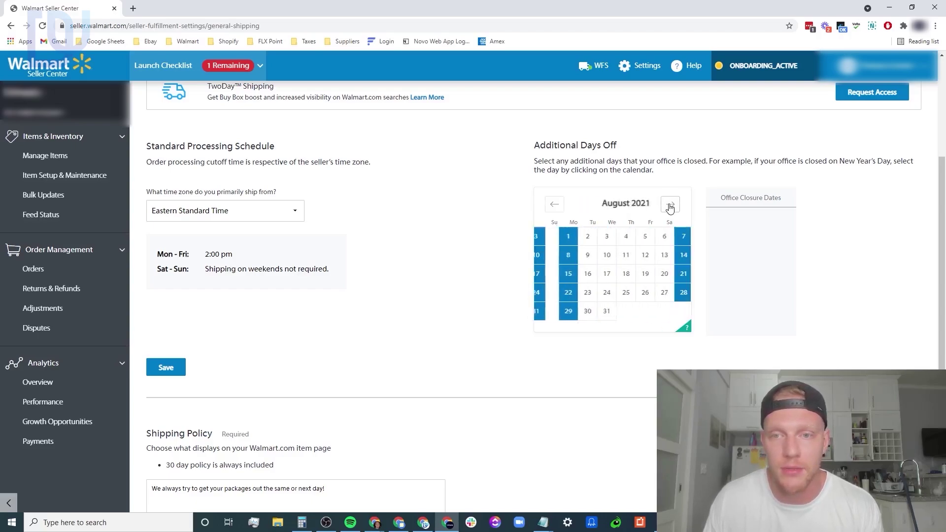
{"action": "scroll", "coordinate": [501, 253], "scroll_direction": "up", "scroll_amount": 1}
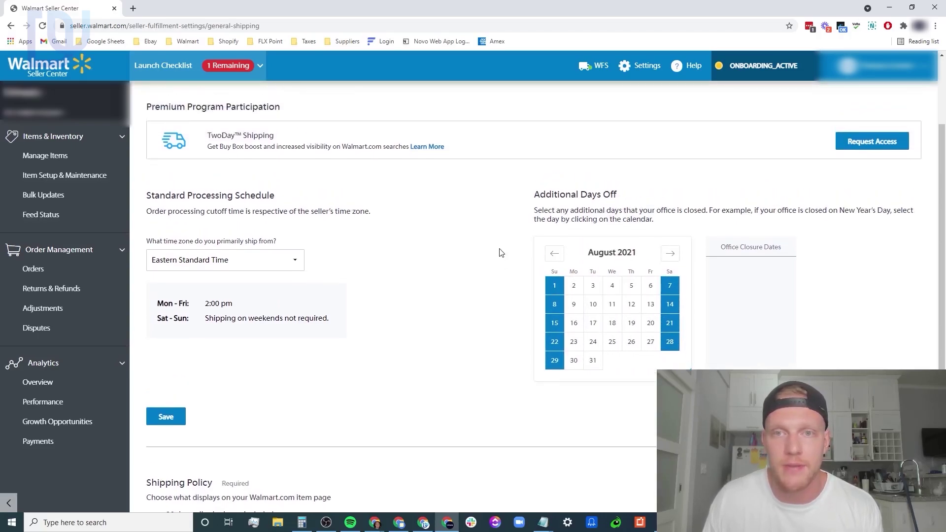
{"action": "scroll", "coordinate": [501, 253], "scroll_direction": "down", "scroll_amount": 2}
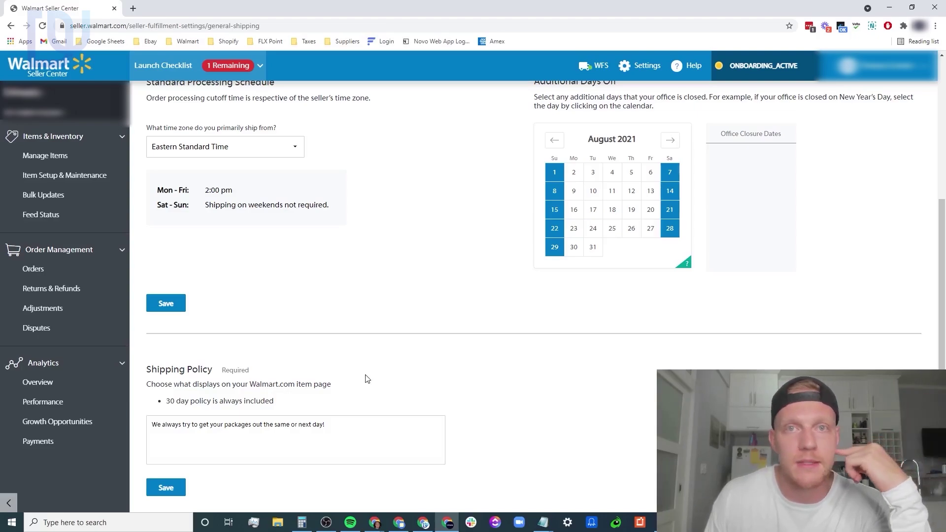
{"action": "scroll", "coordinate": [367, 378], "scroll_direction": "up", "scroll_amount": 5}
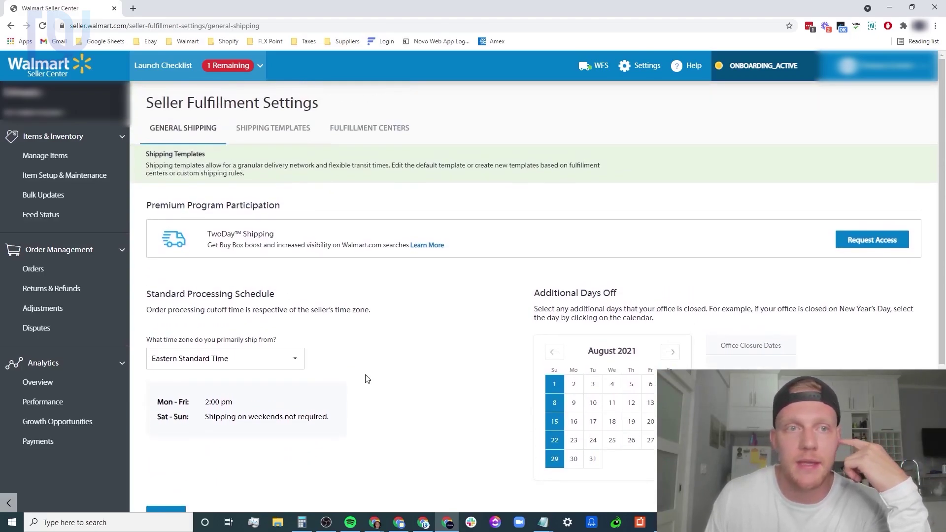
Open the Default Shipping Template for editing and examine the Value method's transit time options and enabled sub-states
{"action": "left_click", "coordinate": [284, 128]}
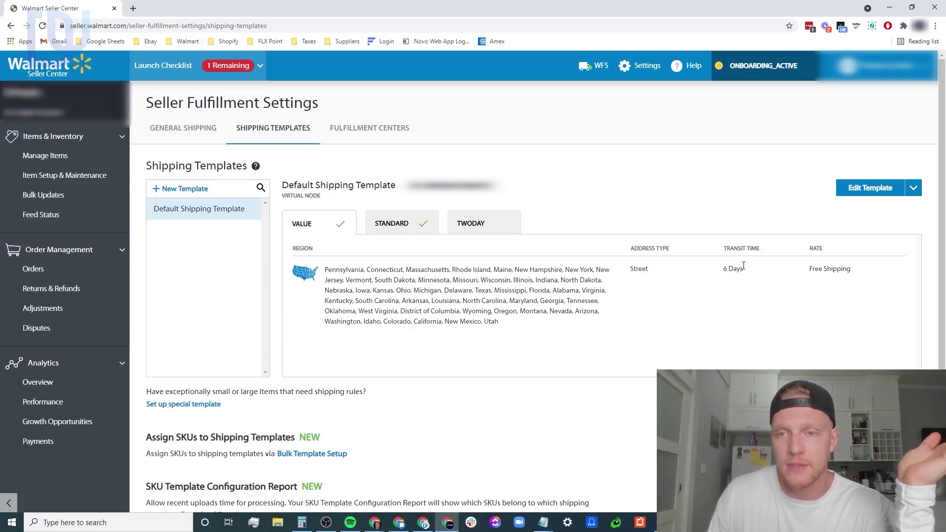
{"action": "left_click", "coordinate": [863, 189]}
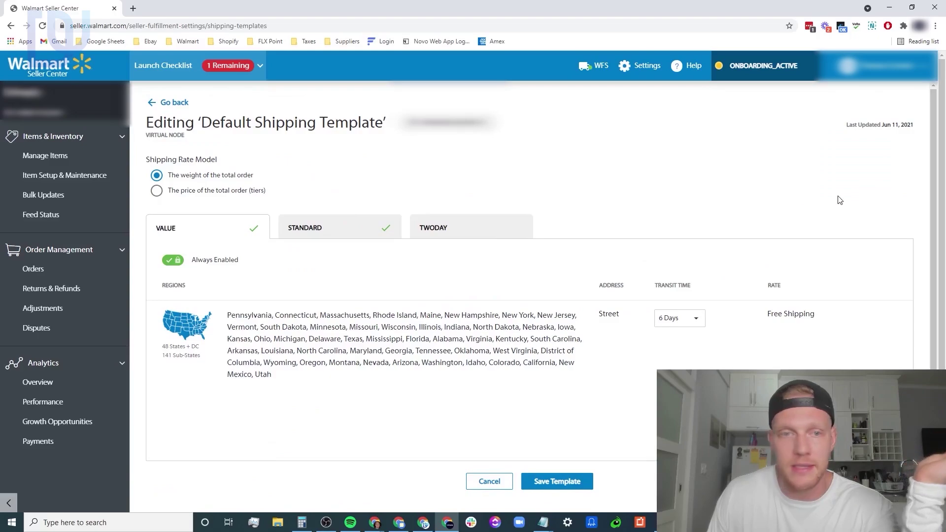
{"action": "left_click", "coordinate": [696, 322]}
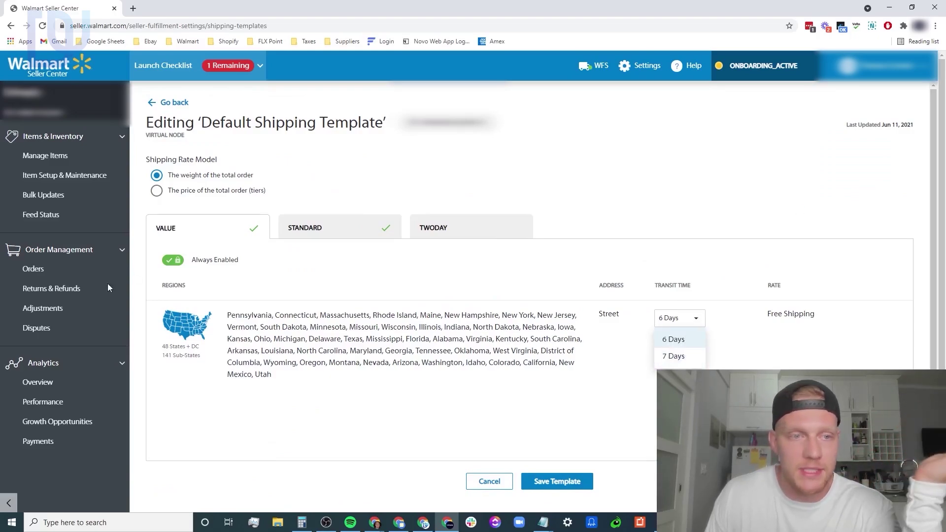
{"action": "left_click", "coordinate": [447, 242]}
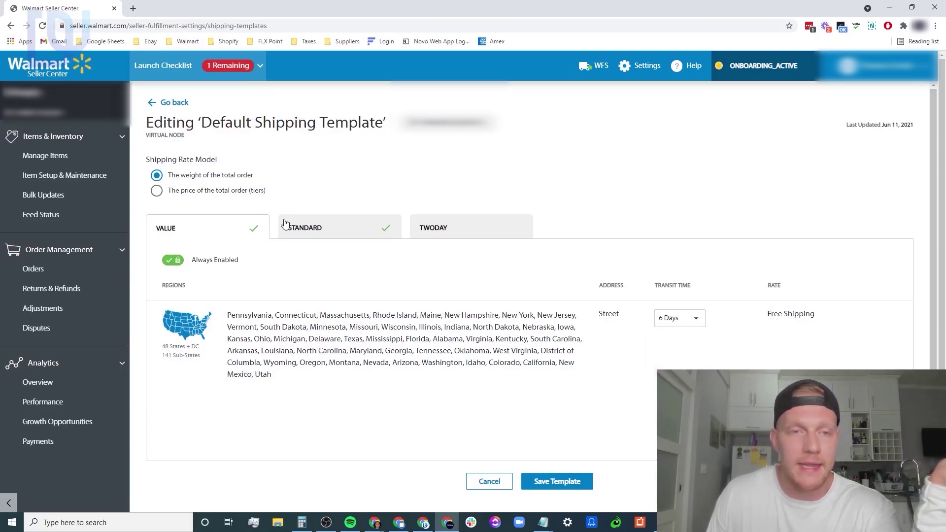
{"action": "left_click", "coordinate": [186, 356]}
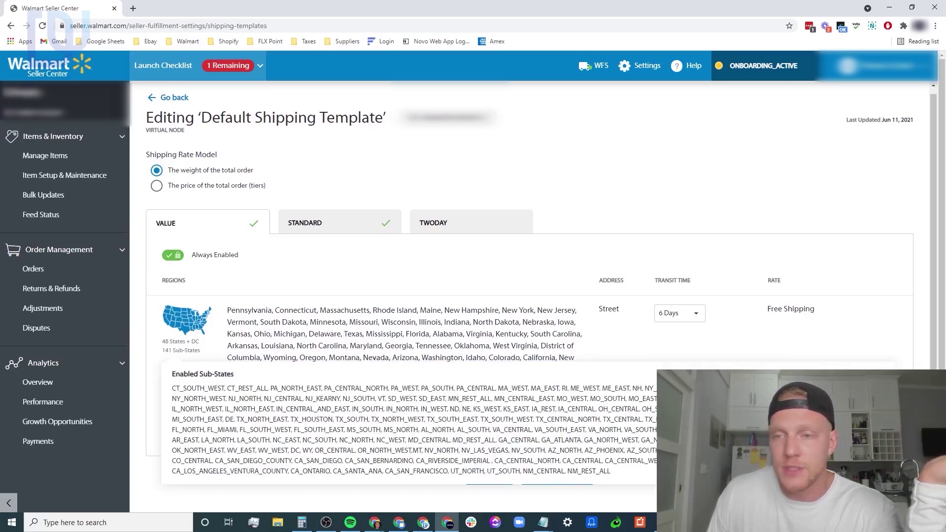
{"action": "left_click", "coordinate": [270, 318]}
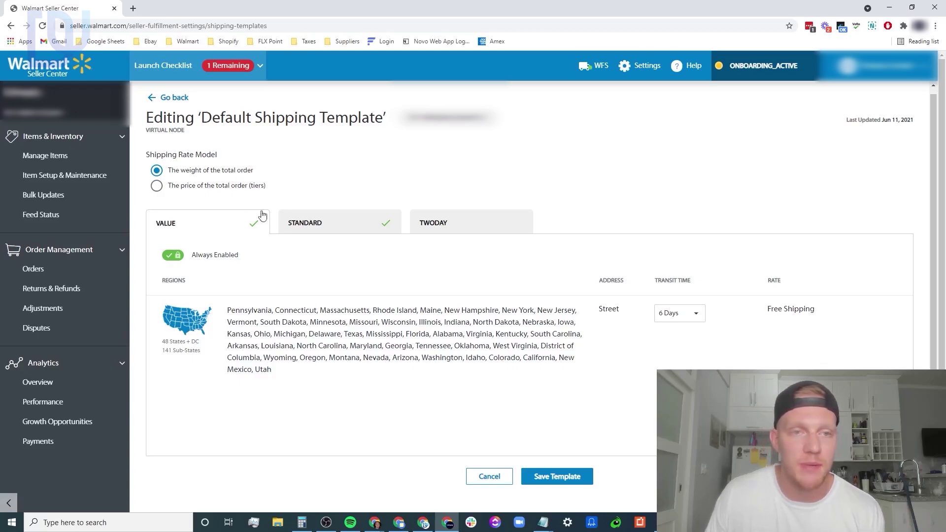
Compare the template's Standard shipping rule with its Value shipping rule
{"action": "left_click", "coordinate": [317, 226]}
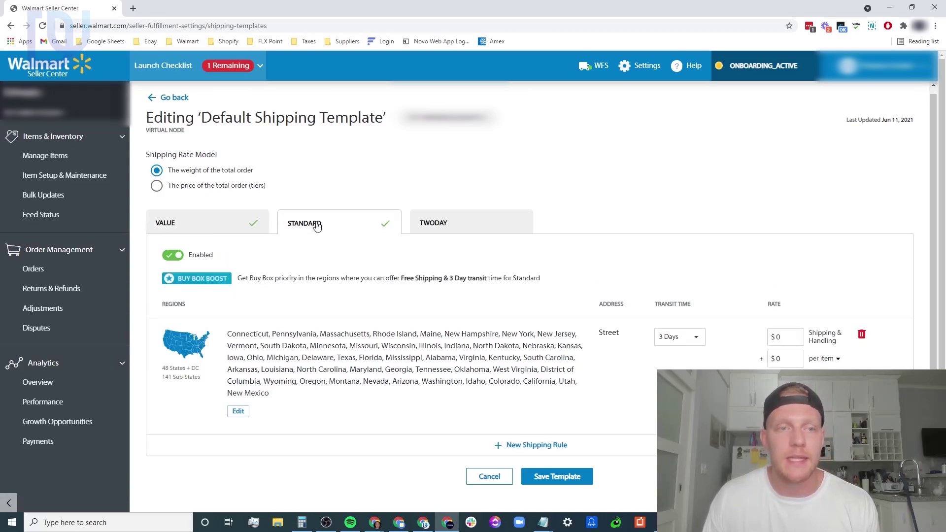
{"action": "left_click", "coordinate": [238, 224]}
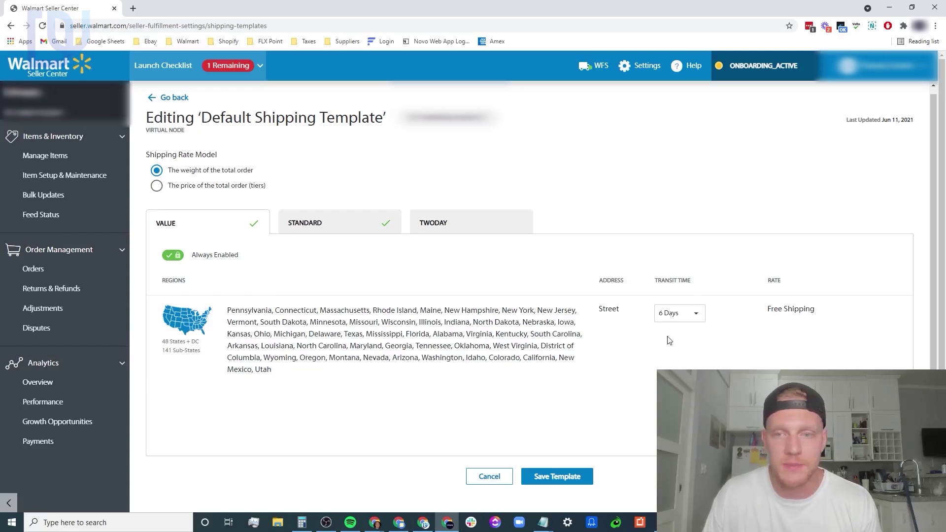
{"action": "left_click", "coordinate": [350, 230]}
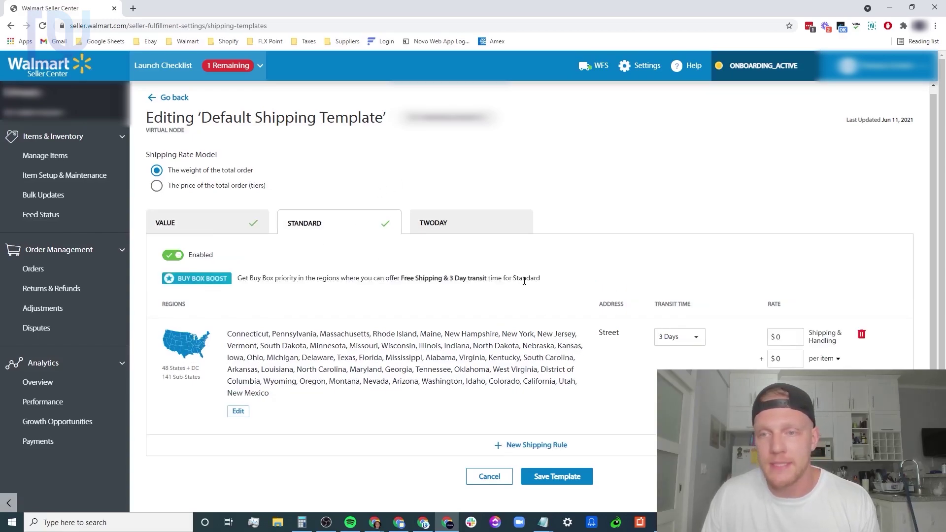
Try selecting Lower 48 as the Standard shipping regions, closing the region selection without saving it
{"action": "left_click", "coordinate": [238, 413]}
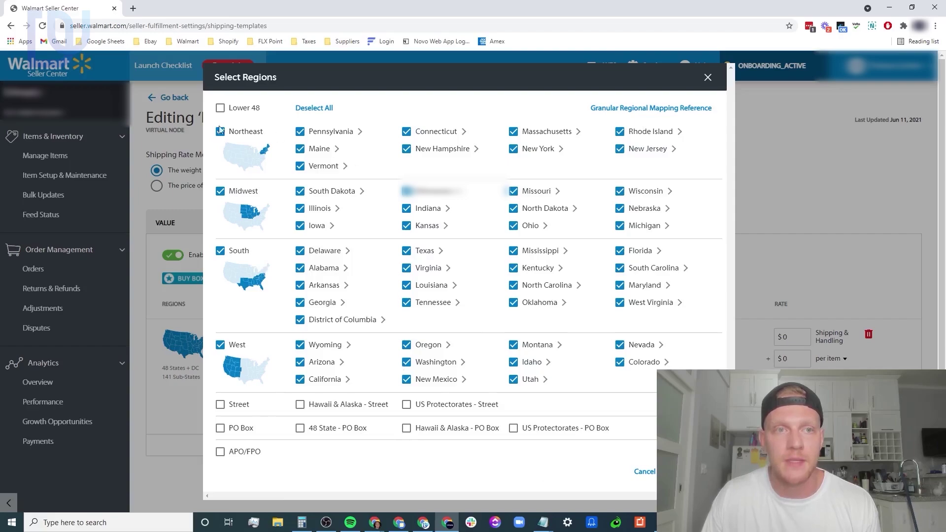
{"action": "left_click", "coordinate": [220, 109]}
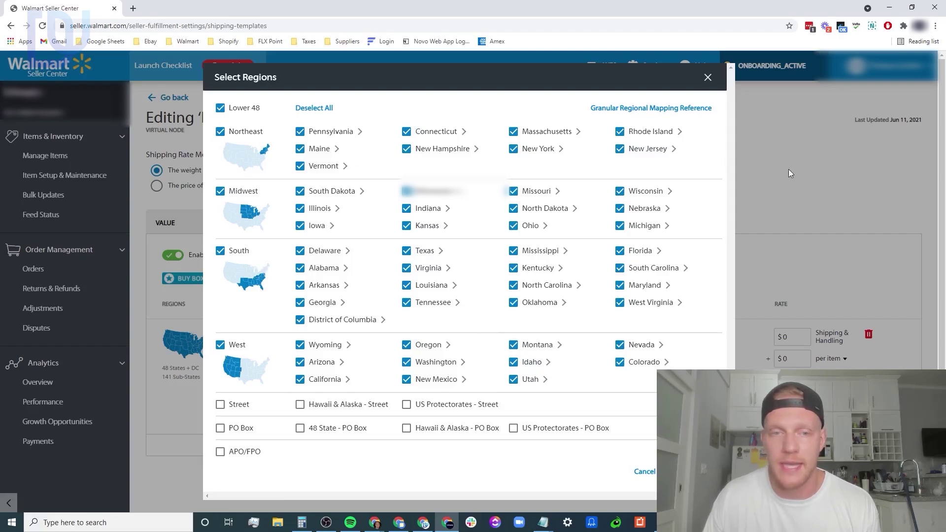
{"action": "left_click", "coordinate": [706, 76]}
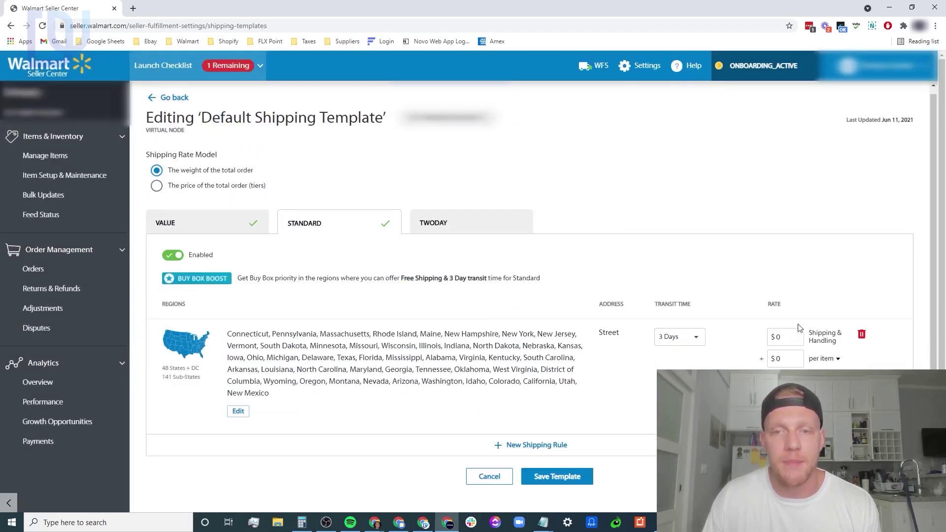
Choose a 3-day transit time for Standard shipping and save the Default Shipping Template
{"action": "left_click", "coordinate": [697, 342]}
{"action": "left_click", "coordinate": [677, 354]}
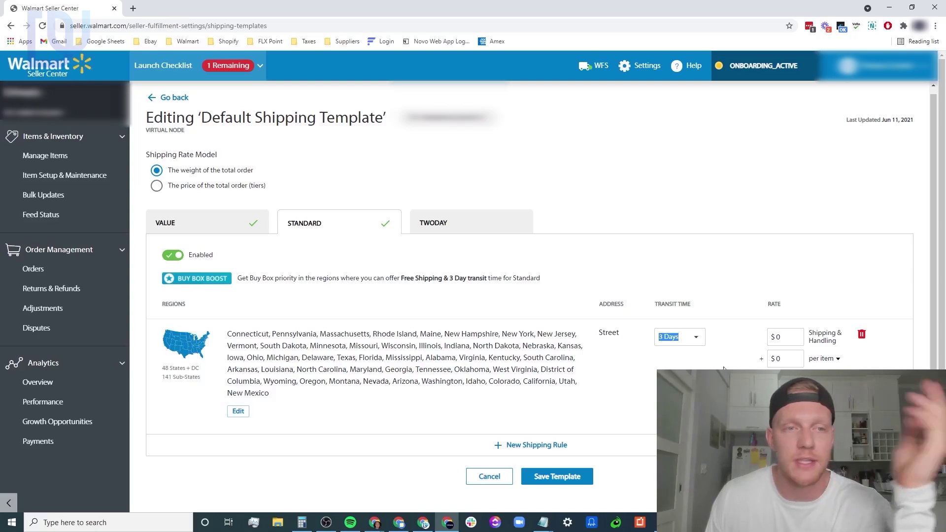
{"action": "left_click", "coordinate": [562, 477]}
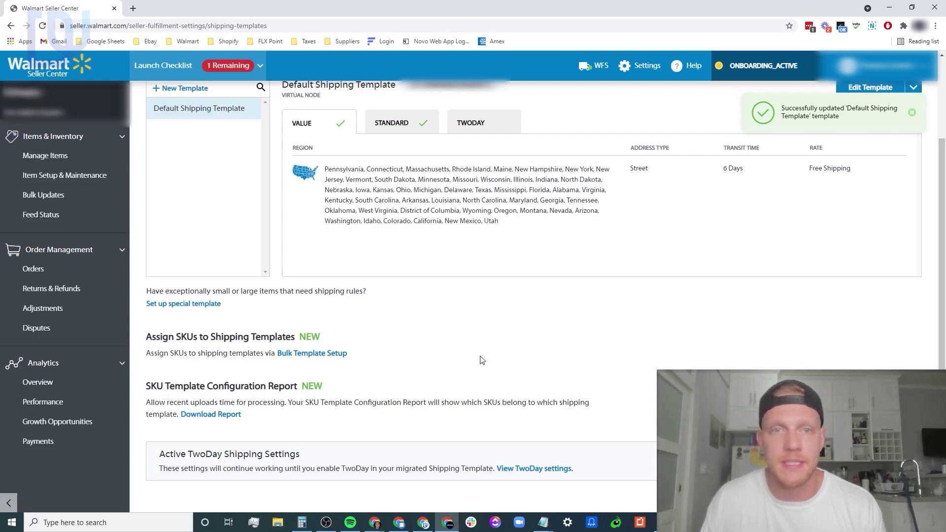
Open the fulfillment center configuration in Seller Fulfillment Settings
{"action": "scroll", "coordinate": [482, 360], "scroll_direction": "up", "scroll_amount": 2}
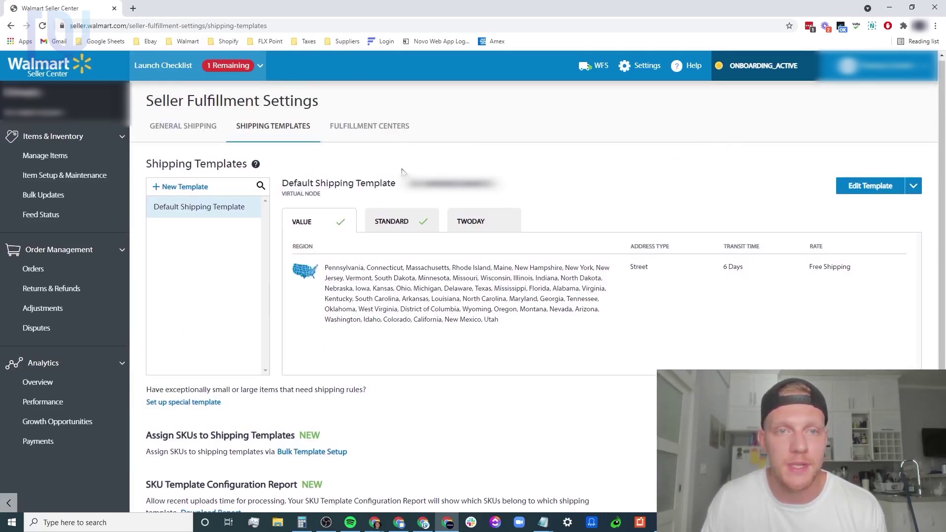
{"action": "left_click", "coordinate": [378, 127]}
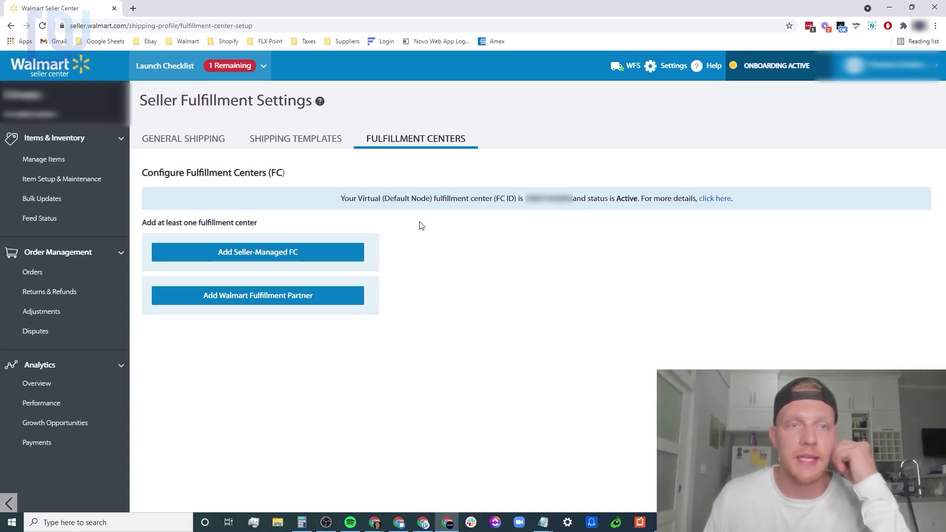
Open the Partner Profile's Shipping section through the launch checklist's partner profile items
{"action": "left_click", "coordinate": [263, 68]}
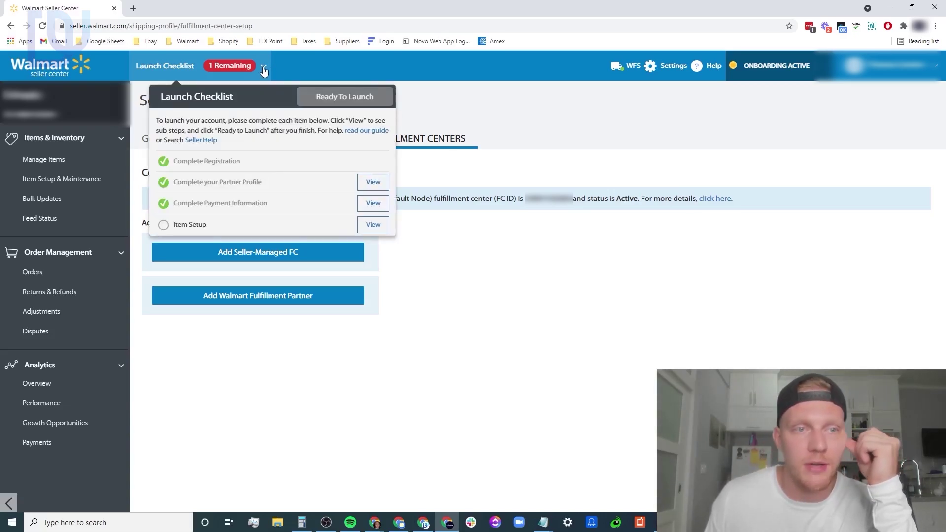
{"action": "left_click", "coordinate": [370, 186]}
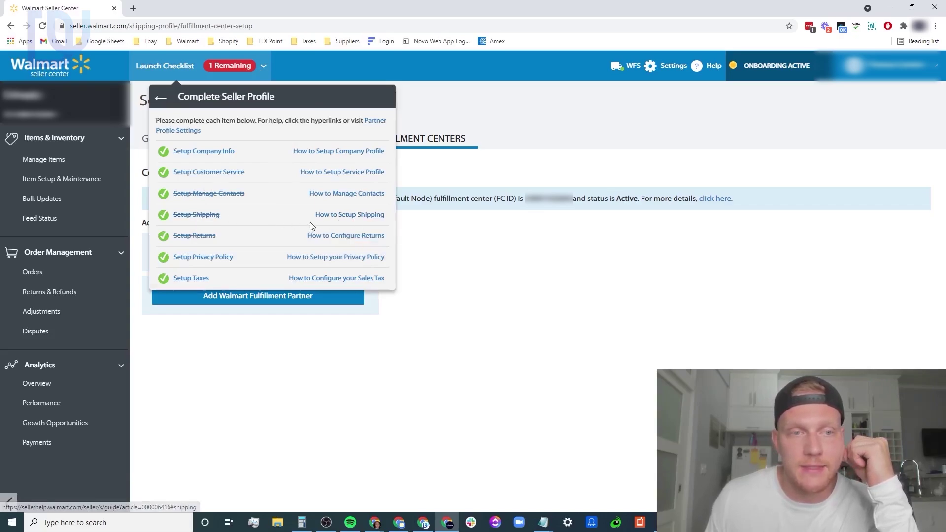
{"action": "left_click", "coordinate": [197, 216]}
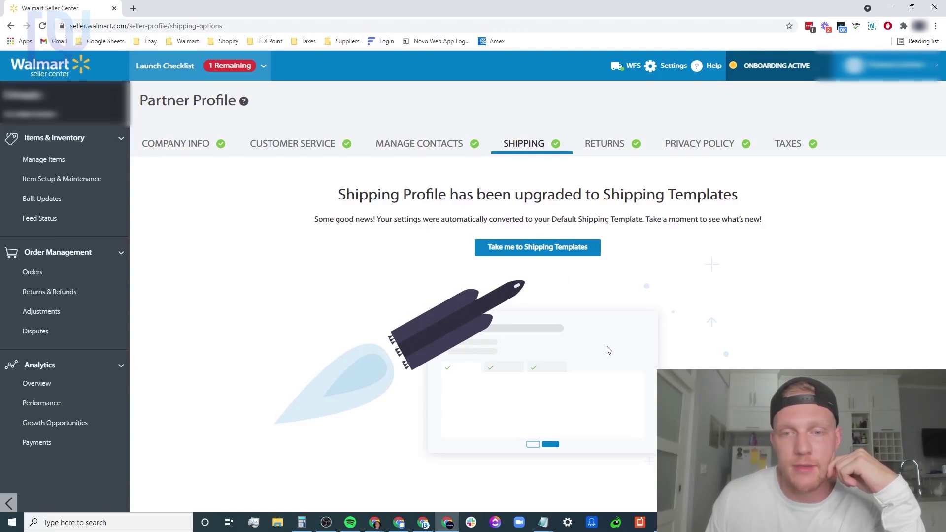
Review the Partner Profile's return settings, including label printing, return centers, return rules, replacements and policy display
{"action": "left_click", "coordinate": [610, 147]}
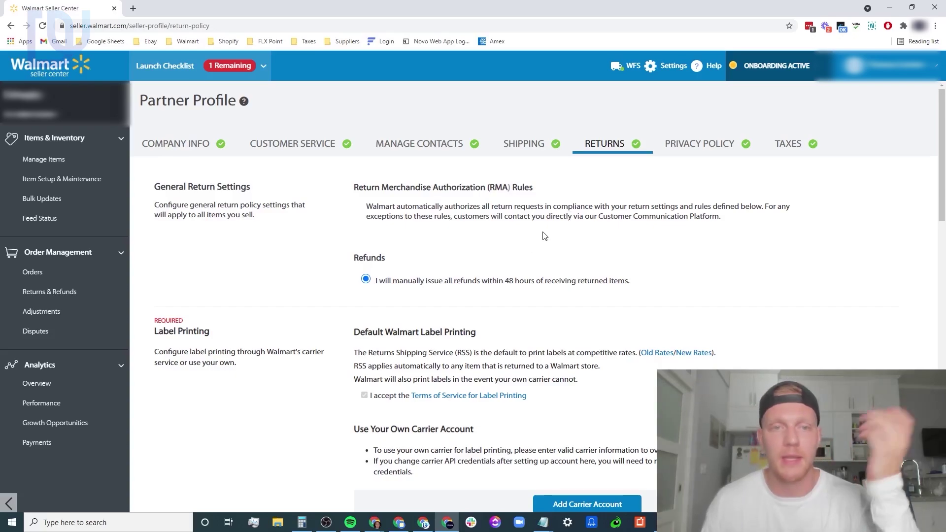
{"action": "scroll", "coordinate": [510, 266], "scroll_direction": "down", "scroll_amount": 4}
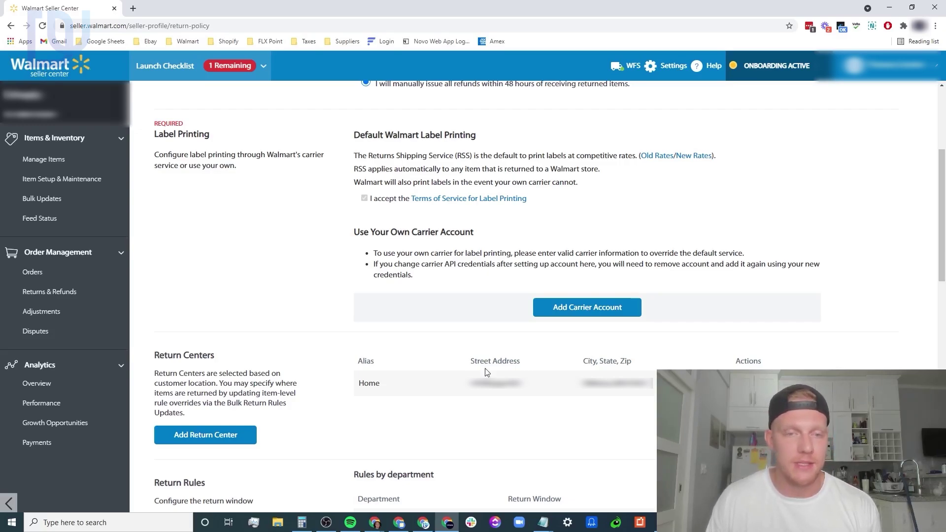
{"action": "scroll", "coordinate": [664, 323], "scroll_direction": "down", "scroll_amount": 5}
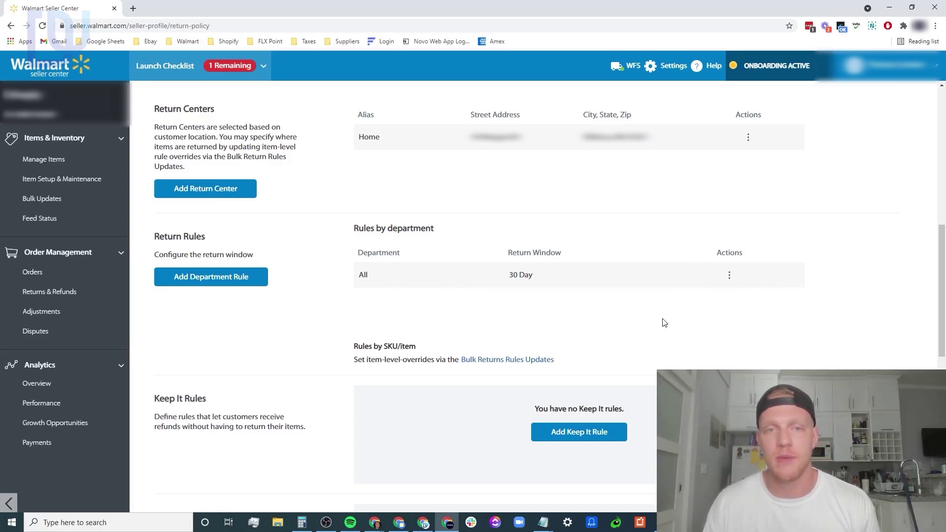
{"action": "scroll", "coordinate": [664, 322], "scroll_direction": "down", "scroll_amount": 8}
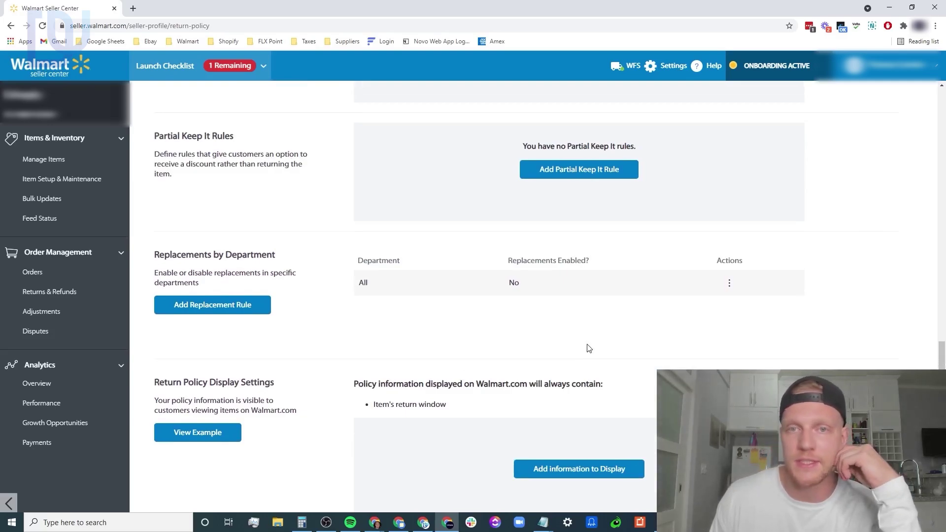
{"action": "scroll", "coordinate": [589, 348], "scroll_direction": "up", "scroll_amount": 15}
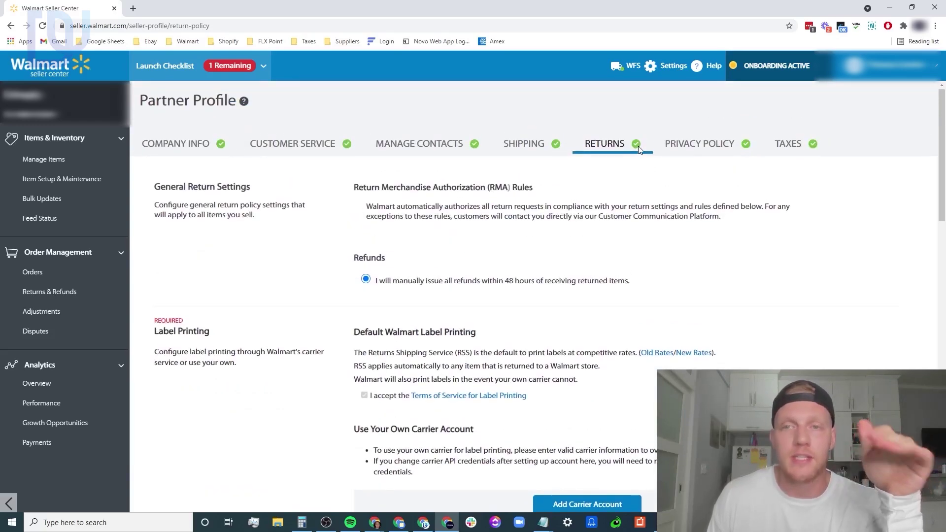
Look over the privacy policy and the sales tax nexus states, opening Florida's nexus settings and dismissing them unconfirmed
{"action": "left_click", "coordinate": [706, 146]}
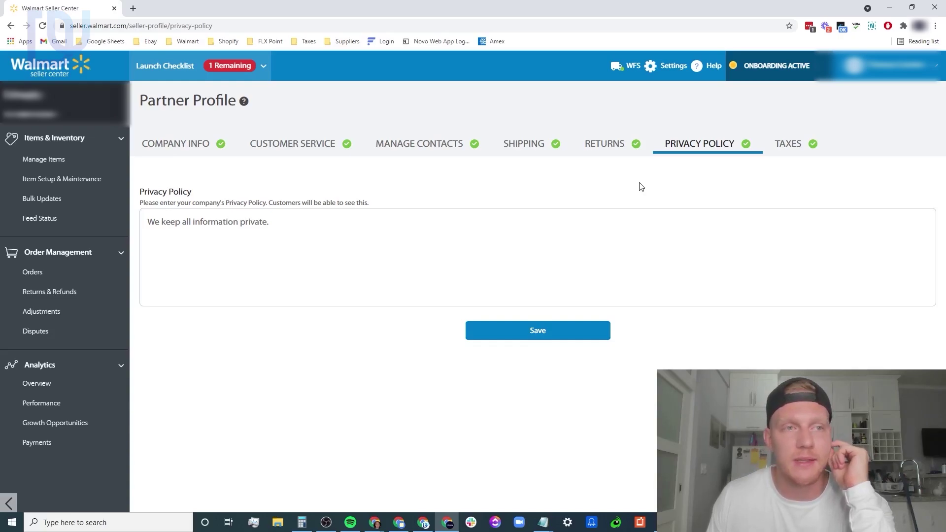
{"action": "left_click", "coordinate": [786, 146]}
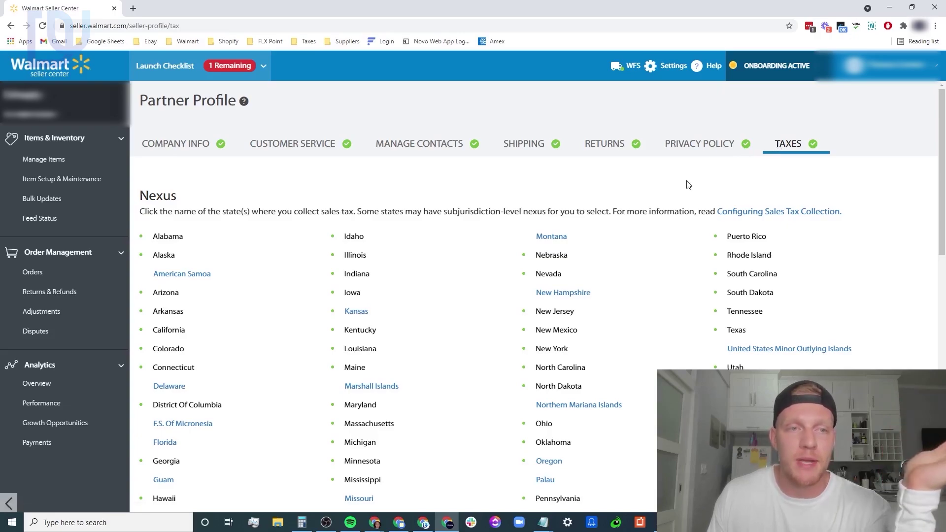
{"action": "scroll", "coordinate": [688, 185], "scroll_direction": "down", "scroll_amount": 1}
{"action": "scroll", "coordinate": [688, 184], "scroll_direction": "down", "scroll_amount": 1}
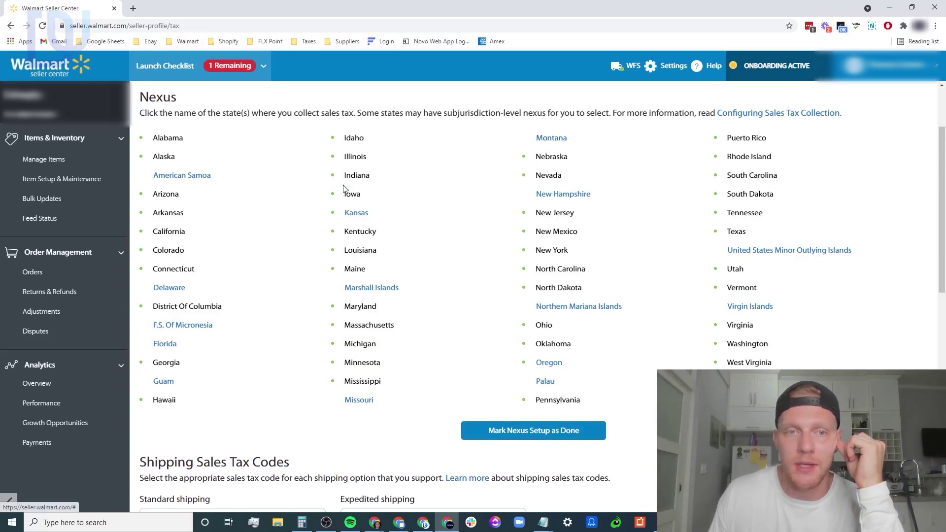
{"action": "left_click", "coordinate": [165, 343]}
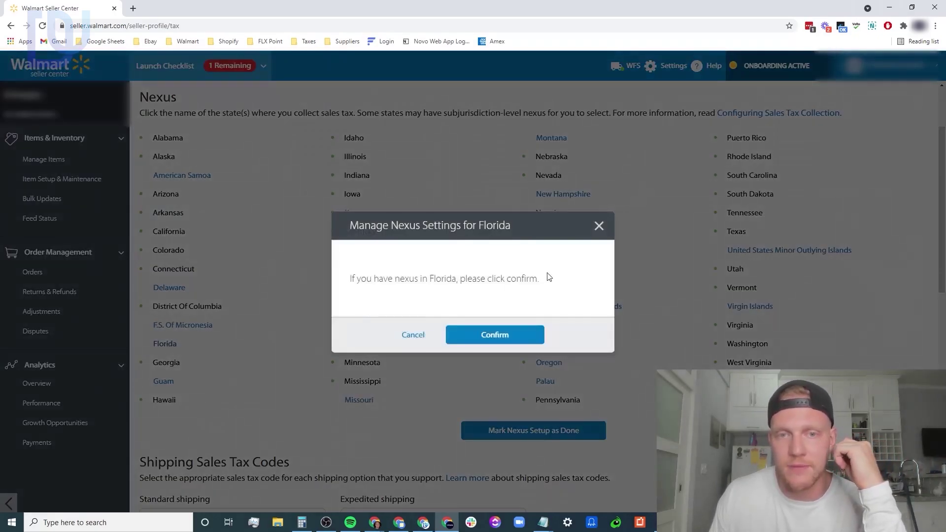
{"action": "left_click", "coordinate": [599, 226]}
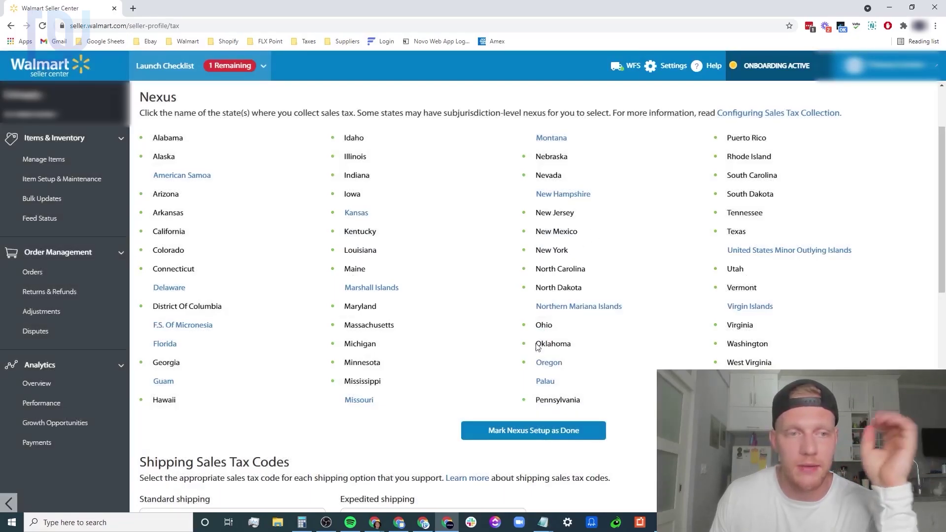
Review the shipping sales tax codes, the tax code download and the Sales Tax Policy text
{"action": "scroll", "coordinate": [655, 428], "scroll_direction": "down", "scroll_amount": 5}
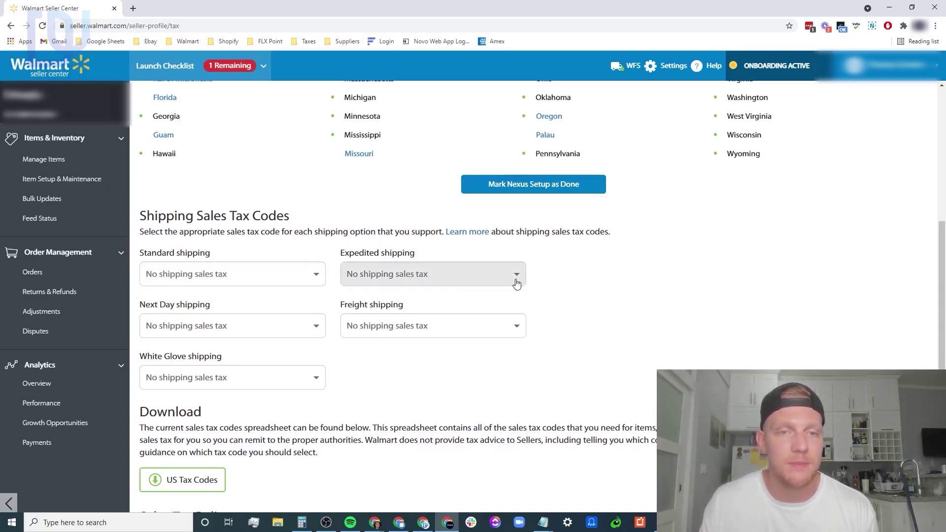
{"action": "scroll", "coordinate": [383, 294], "scroll_direction": "down", "scroll_amount": 3}
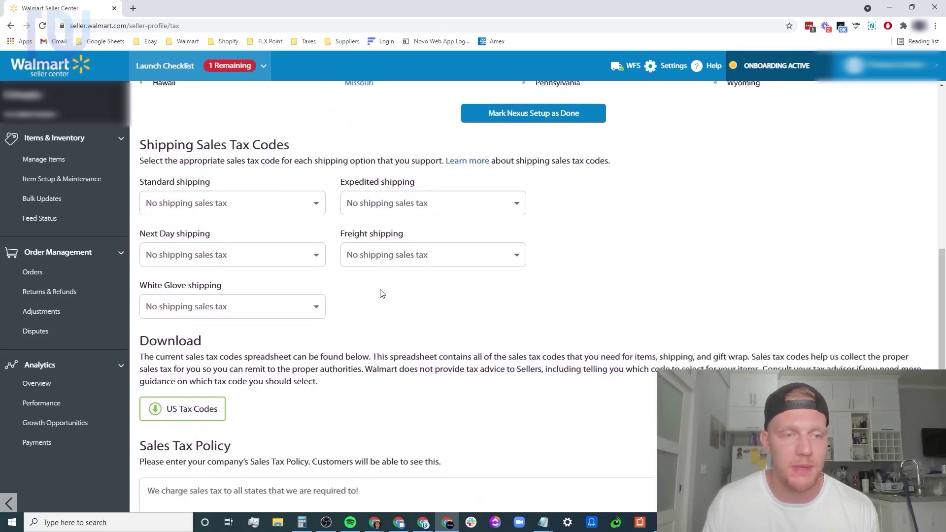
{"action": "scroll", "coordinate": [370, 265], "scroll_direction": "down", "scroll_amount": 1}
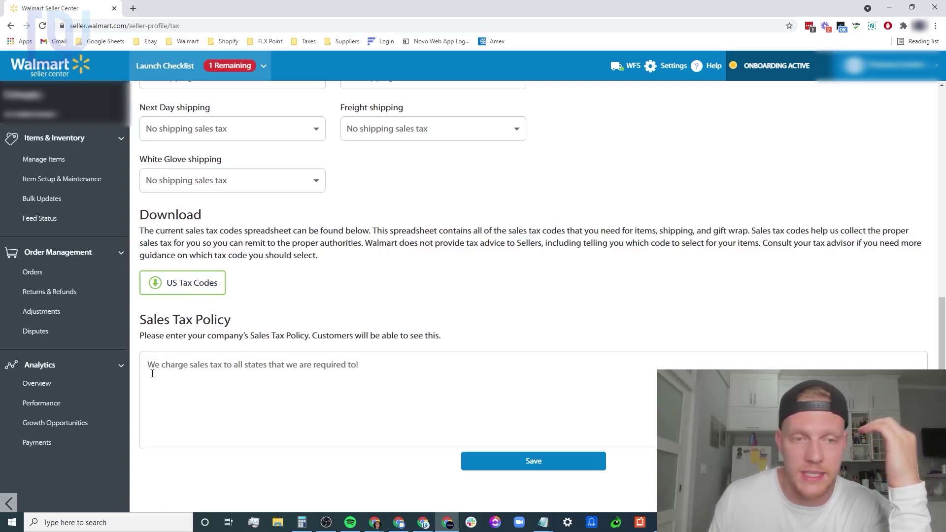
{"action": "scroll", "coordinate": [452, 353], "scroll_direction": "up", "scroll_amount": 5}
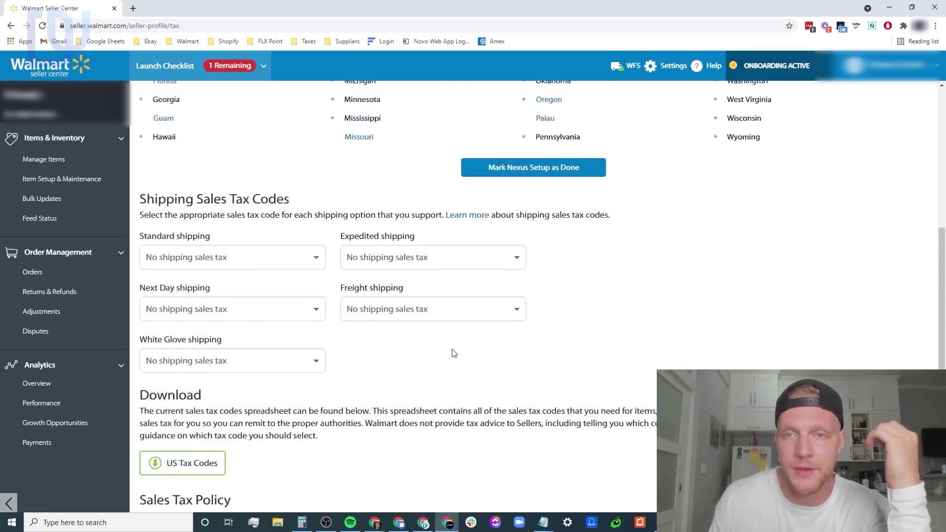
{"action": "scroll", "coordinate": [452, 352], "scroll_direction": "up", "scroll_amount": 5}
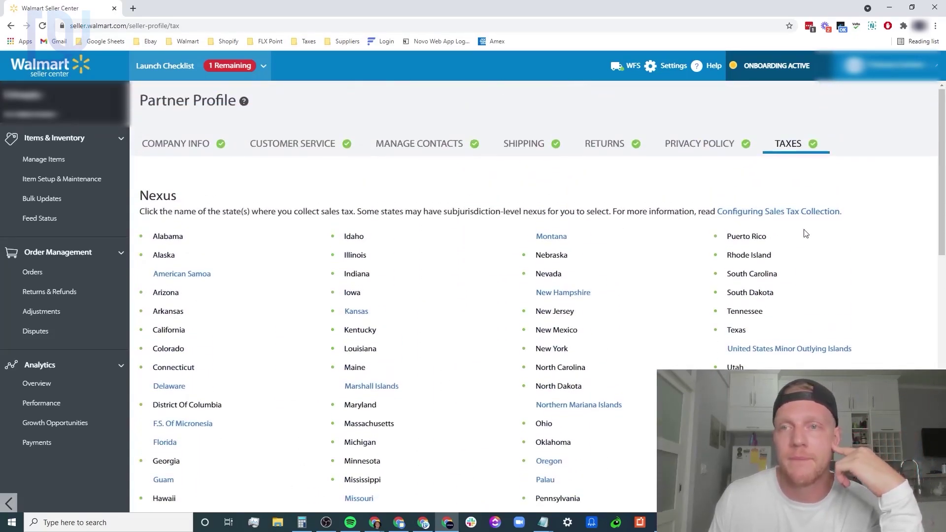
From the launch checklist's Item Setup steps, open the Single Item Setup and Bulk Upload guides in separate browser tabs
{"action": "left_click", "coordinate": [263, 67]}
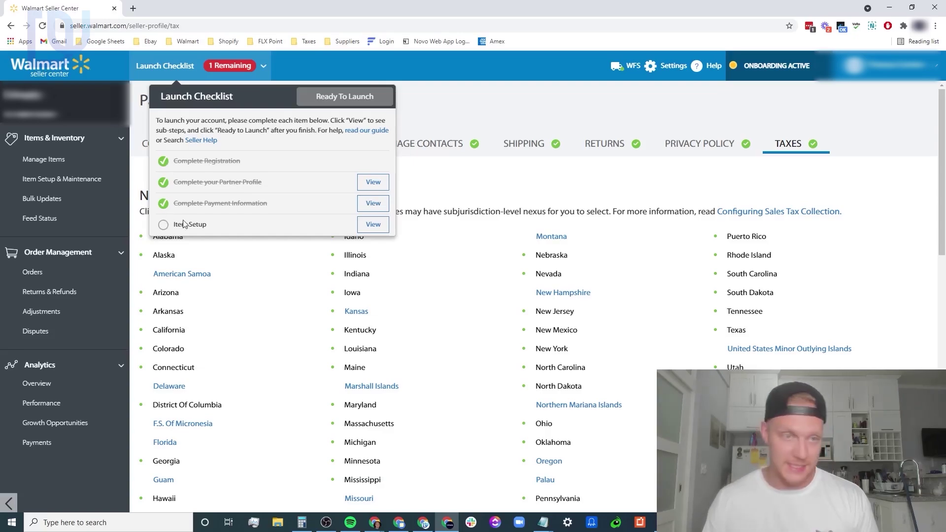
{"action": "left_click", "coordinate": [373, 225]}
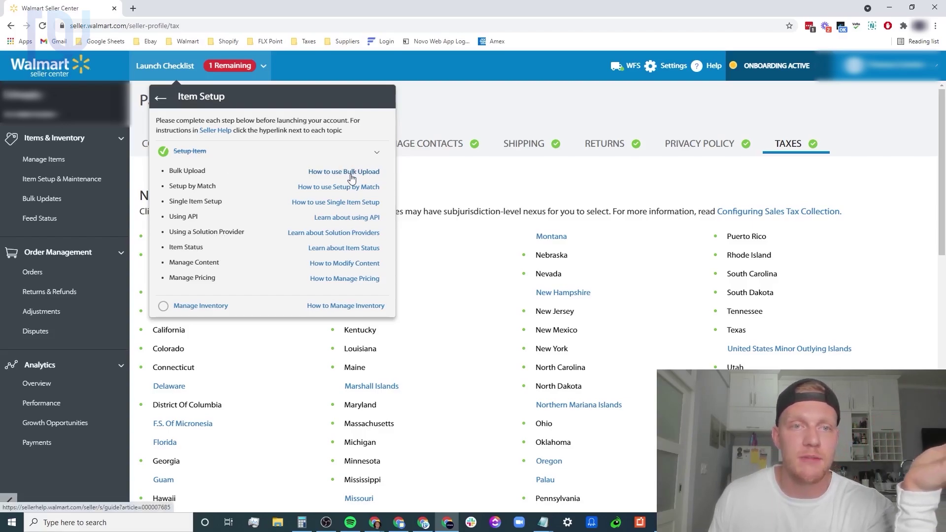
{"action": "right_click", "coordinate": [331, 205]}
{"action": "left_click", "coordinate": [344, 208]}
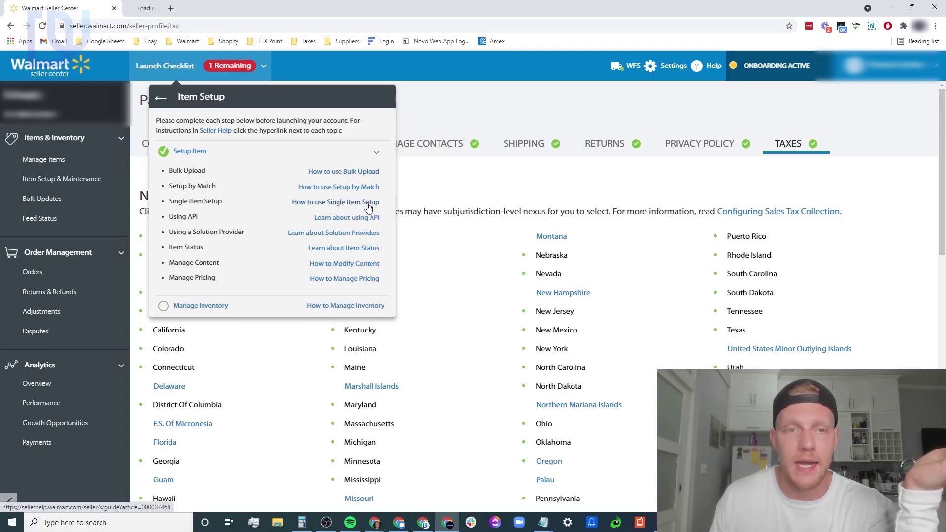
{"action": "right_click", "coordinate": [354, 173]}
{"action": "left_click", "coordinate": [375, 181]}
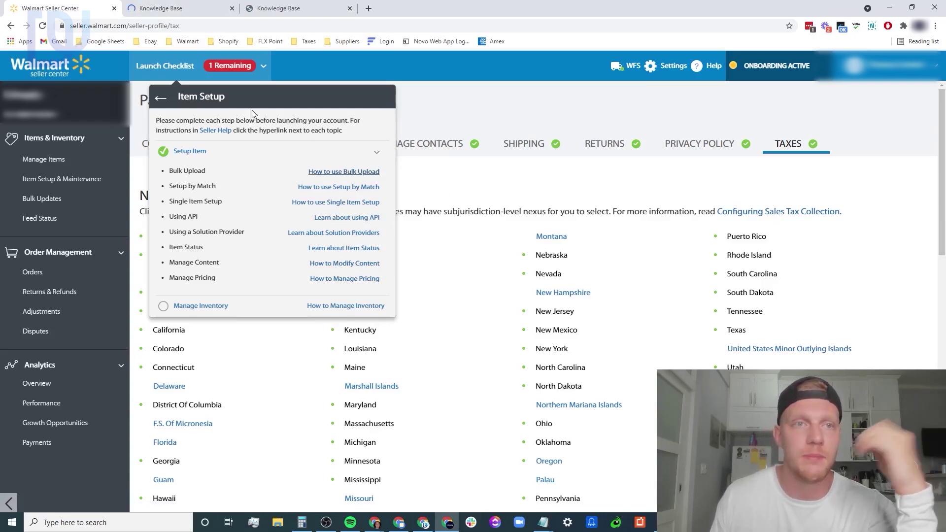
Skim the Seller Help guide on the single item creation process and return to Seller Center
{"action": "left_click", "coordinate": [184, 12]}
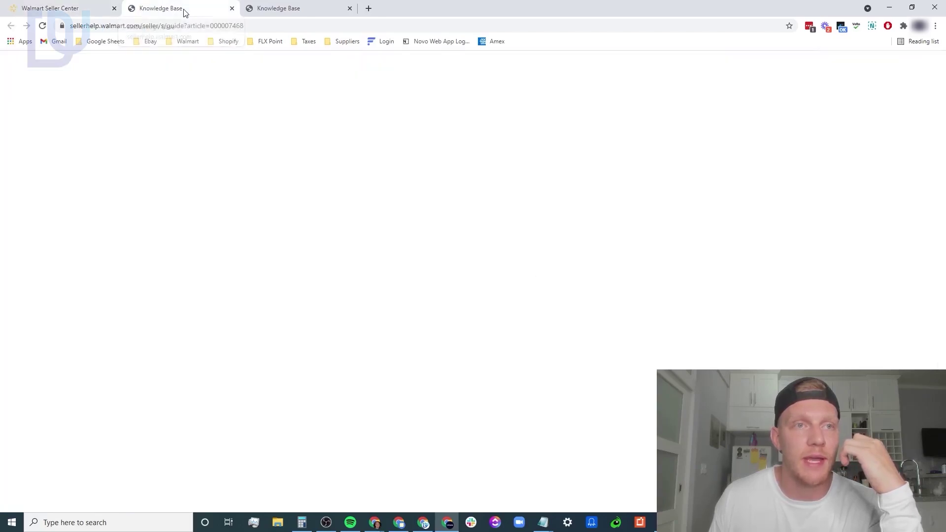
{"action": "scroll", "coordinate": [488, 220], "scroll_direction": "down", "scroll_amount": 10}
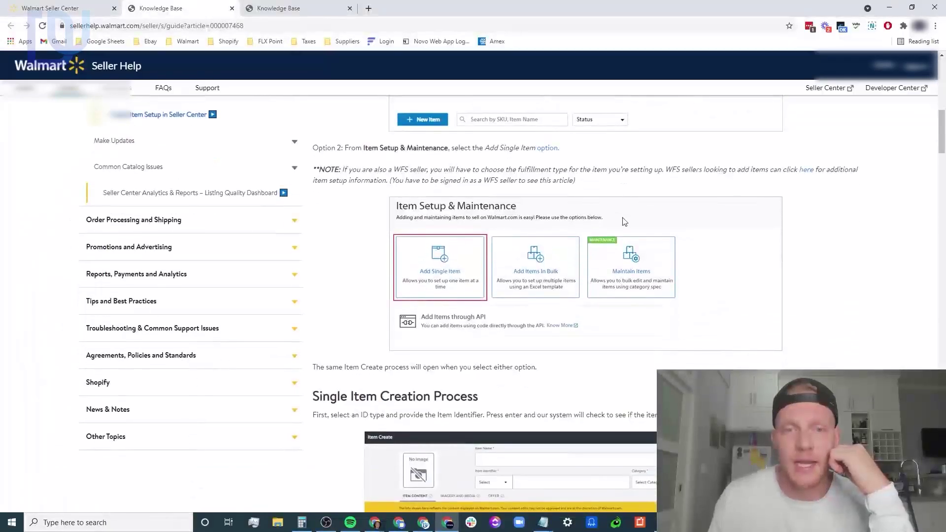
{"action": "scroll", "coordinate": [623, 222], "scroll_direction": "up", "scroll_amount": 3}
{"action": "left_click", "coordinate": [63, 4]}
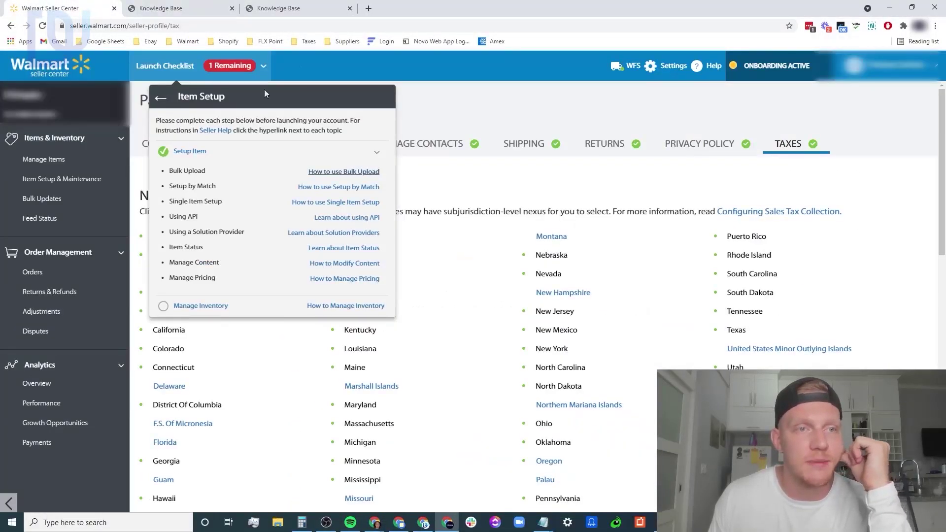
Read through the Setup by Match guide's instructions for downloading and filling out the spec
{"action": "left_click", "coordinate": [286, 8]}
{"action": "scroll", "coordinate": [599, 306], "scroll_direction": "down", "scroll_amount": 5}
{"action": "scroll", "coordinate": [599, 306], "scroll_direction": "down", "scroll_amount": 12}
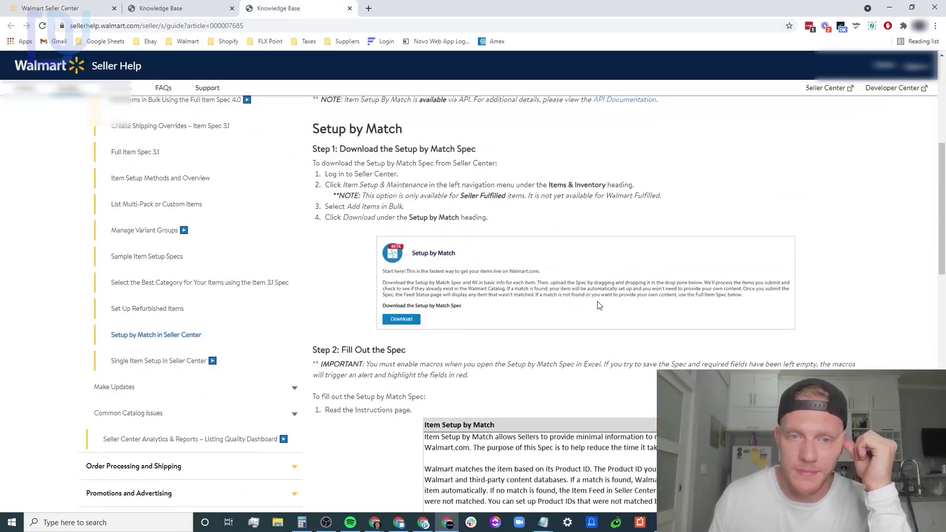
{"action": "scroll", "coordinate": [579, 296], "scroll_direction": "up", "scroll_amount": 8}
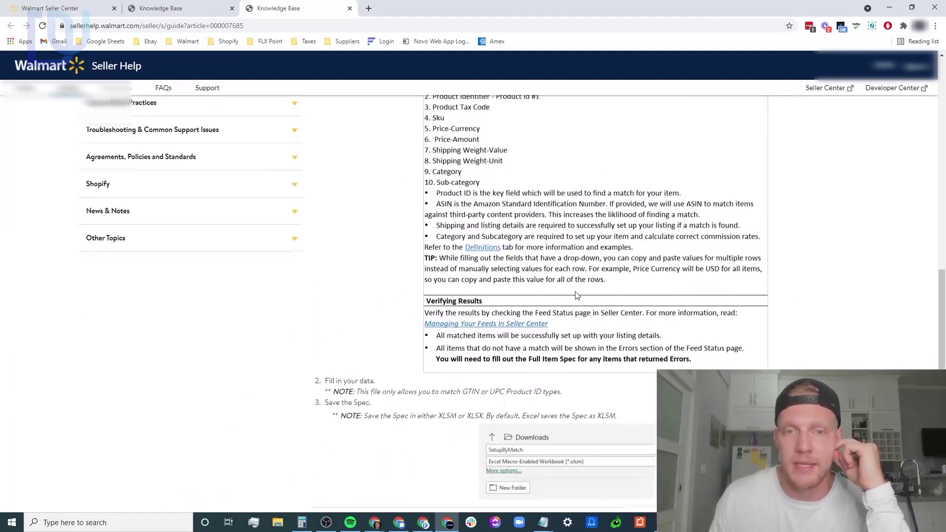
{"action": "scroll", "coordinate": [573, 294], "scroll_direction": "up", "scroll_amount": 3}
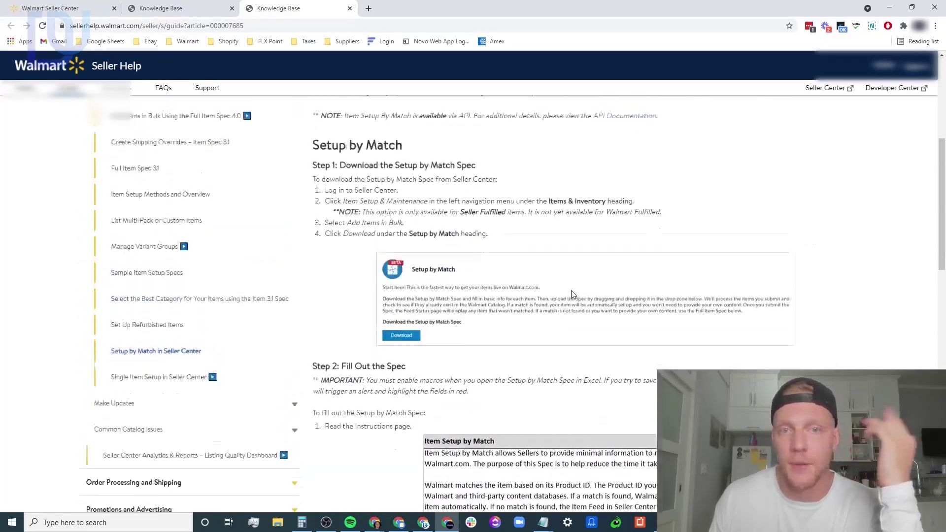
View the blank new item form from Seller Center's Manage Items page and leave it without entering anything
{"action": "left_click", "coordinate": [50, 8]}
{"action": "left_click", "coordinate": [43, 160]}
{"action": "left_click", "coordinate": [182, 276]}
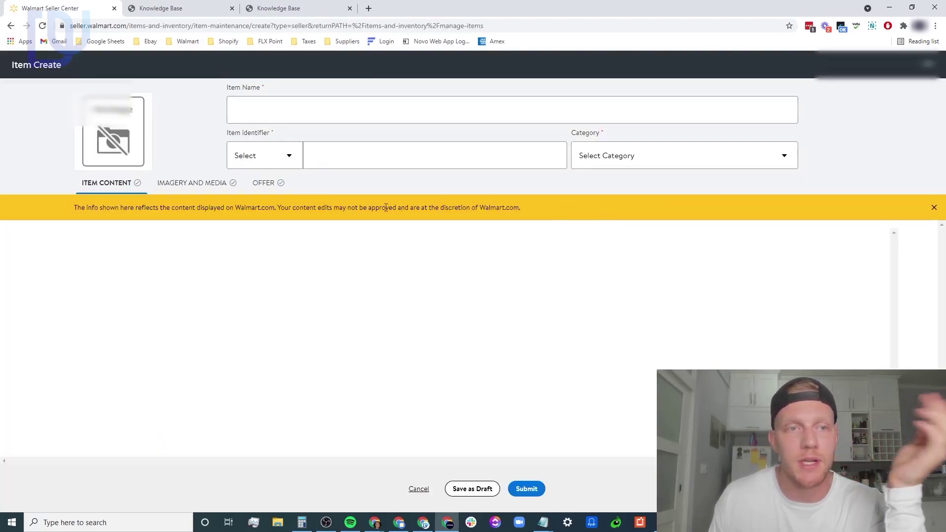
{"action": "left_click", "coordinate": [11, 26]}
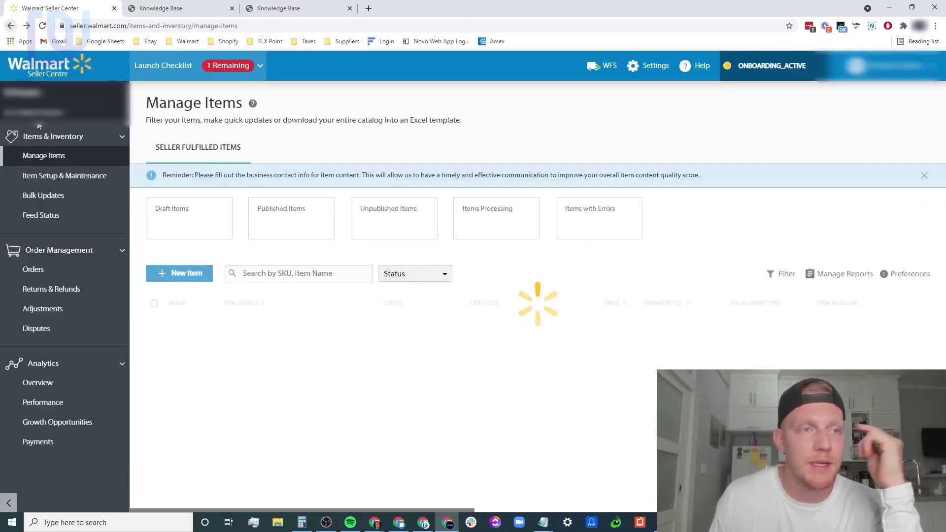
Check the bulk update spec templates and feed status, and go back to Manage Items
{"action": "left_click", "coordinate": [46, 195]}
{"action": "scroll", "coordinate": [259, 198], "scroll_direction": "down", "scroll_amount": 2}
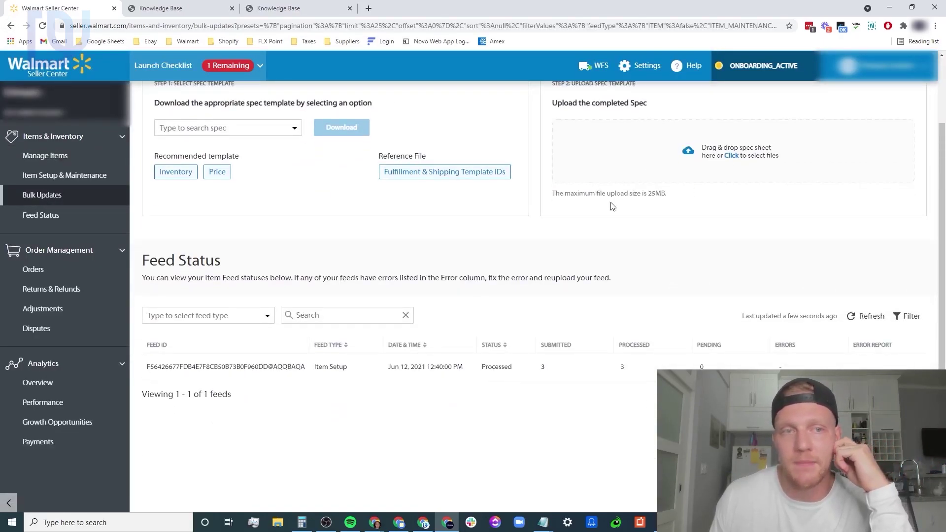
{"action": "left_click", "coordinate": [55, 155]}
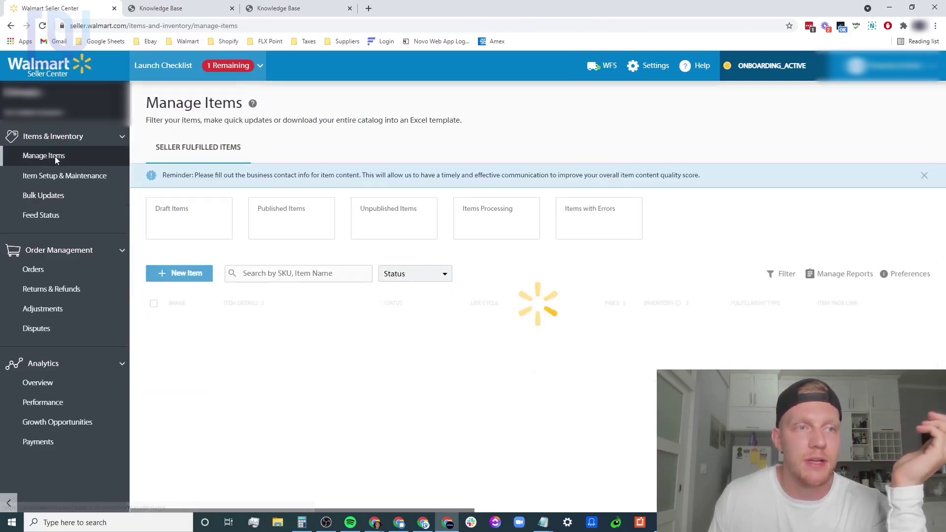
Open the option for adding items in bulk under Item Setup & Maintenance and examine its Setup by Match and Full Item Spec downloads
{"action": "left_click", "coordinate": [56, 175]}
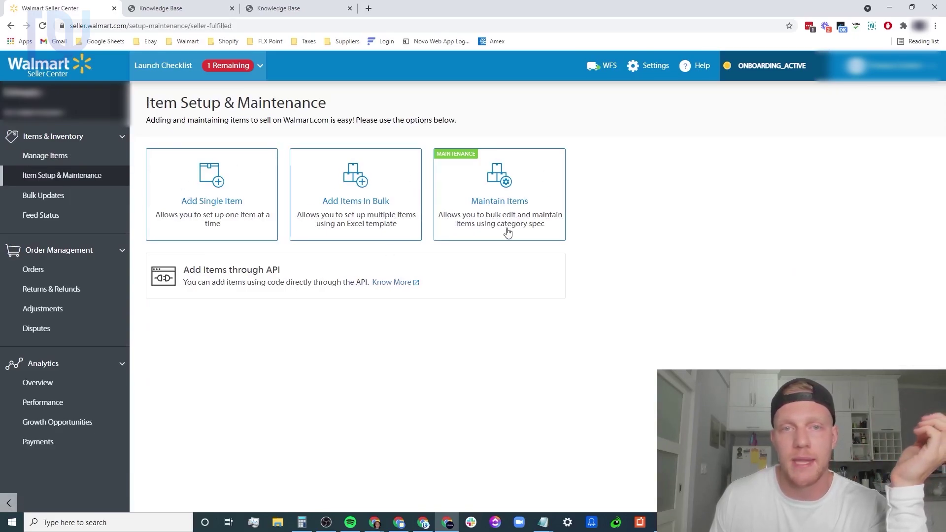
{"action": "left_click", "coordinate": [372, 201]}
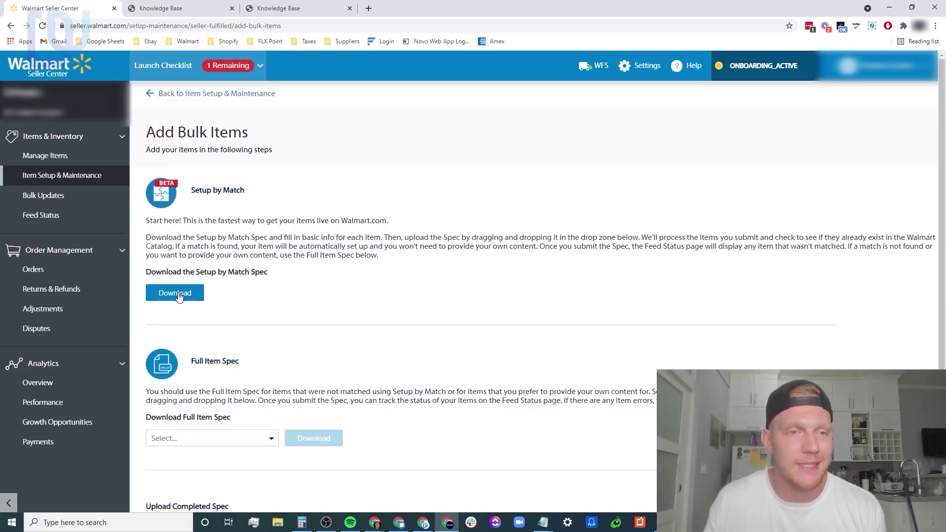
{"action": "scroll", "coordinate": [240, 287], "scroll_direction": "down", "scroll_amount": 1}
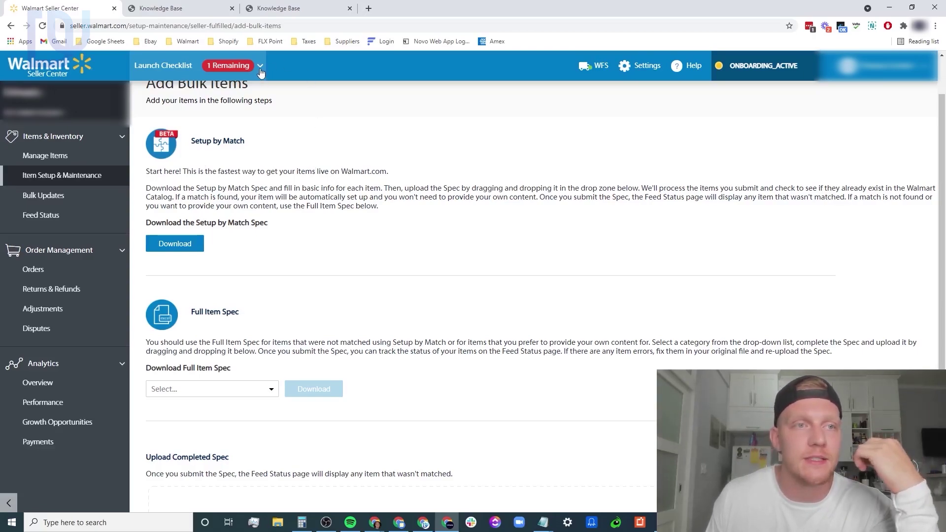
Read through the Single Item Setup guide in Seller Help, from the item creation process to saving as a draft
{"action": "left_click", "coordinate": [206, 8]}
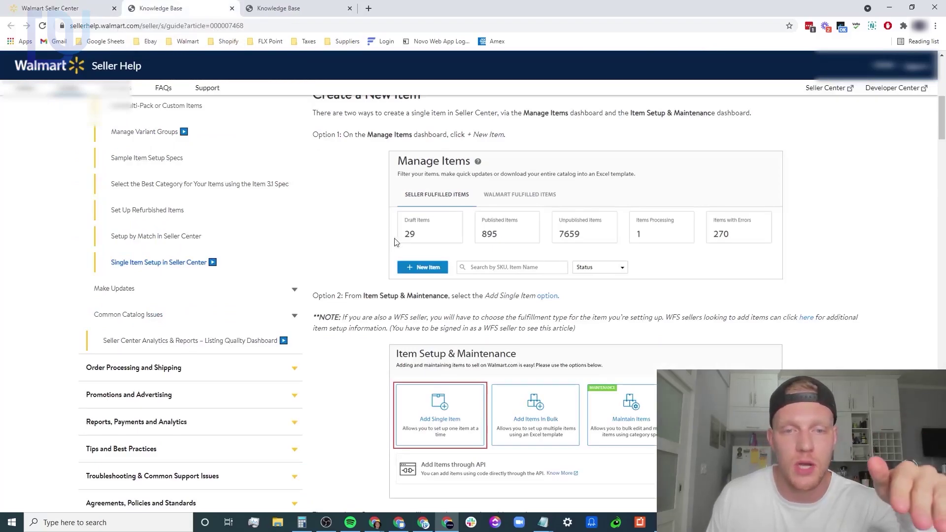
{"action": "scroll", "coordinate": [449, 304], "scroll_direction": "down", "scroll_amount": 5}
{"action": "scroll", "coordinate": [449, 304], "scroll_direction": "down", "scroll_amount": 3}
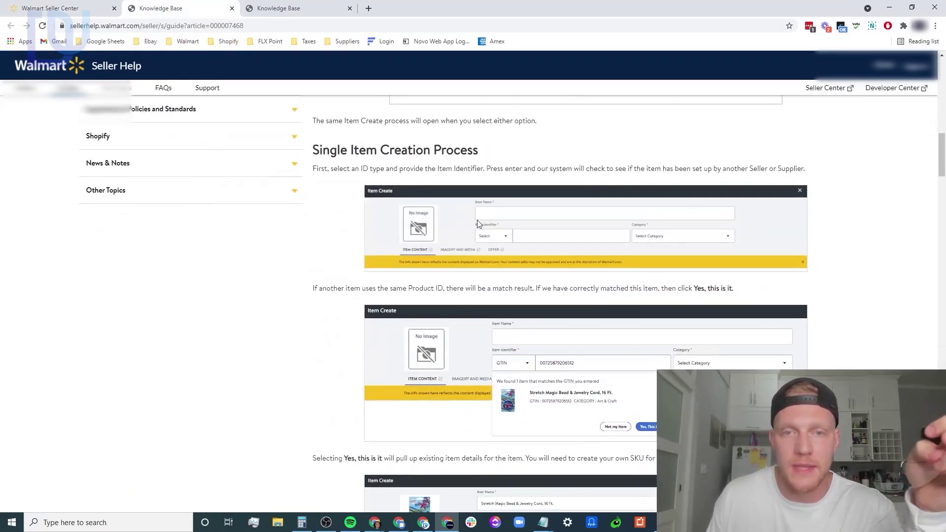
{"action": "scroll", "coordinate": [574, 258], "scroll_direction": "down", "scroll_amount": 6}
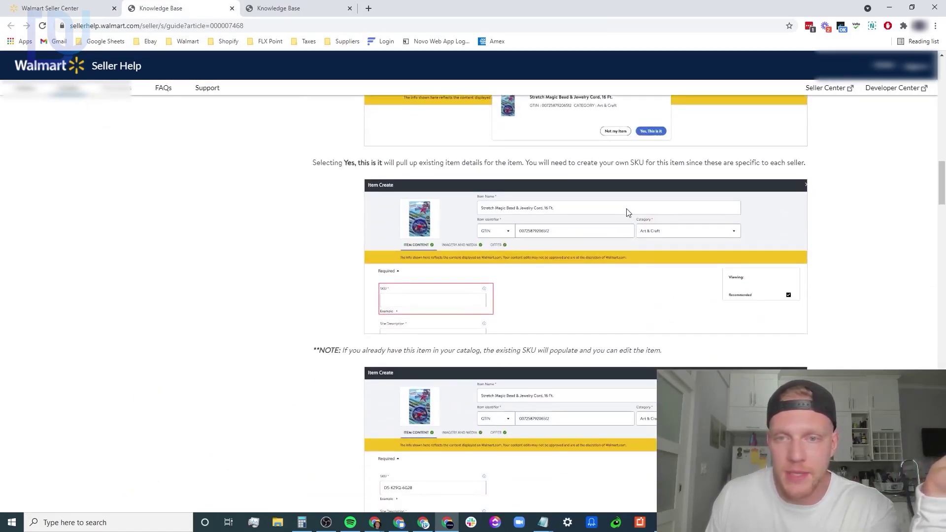
{"action": "scroll", "coordinate": [607, 226], "scroll_direction": "down", "scroll_amount": 11}
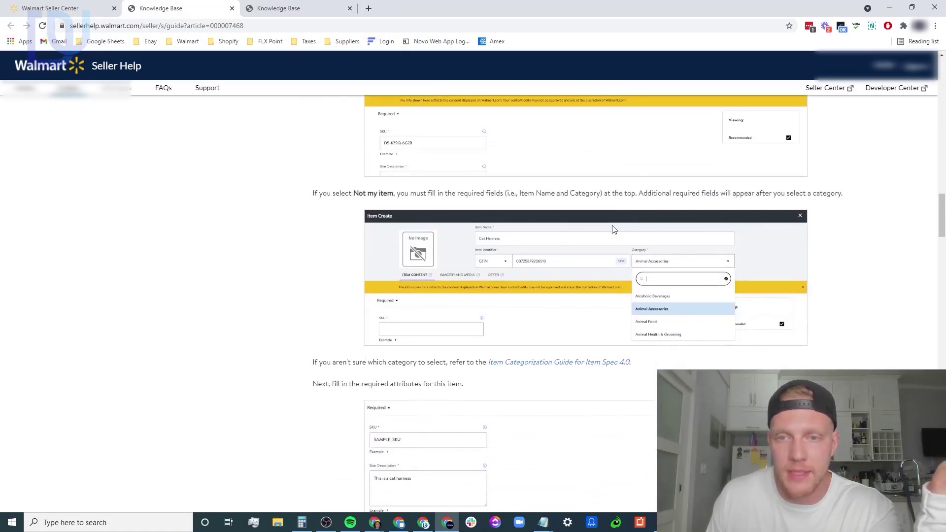
{"action": "scroll", "coordinate": [613, 229], "scroll_direction": "down", "scroll_amount": 15}
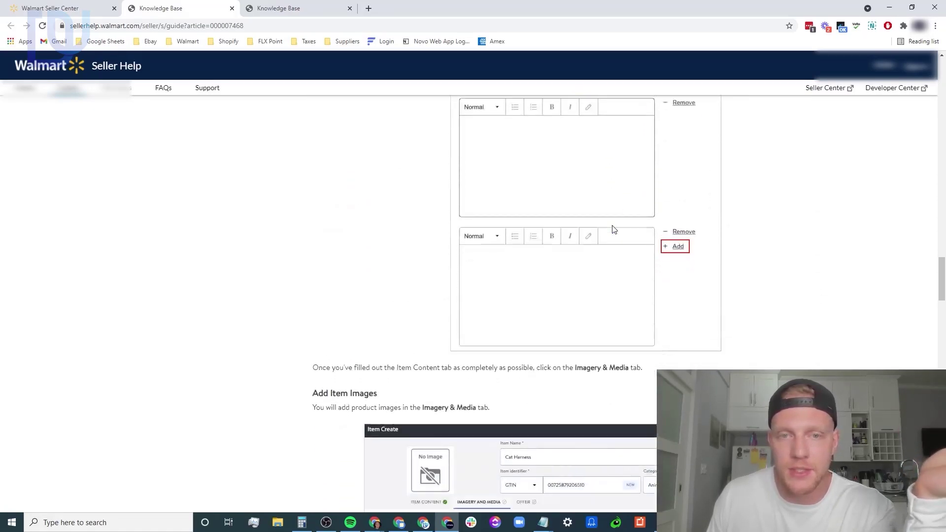
{"action": "scroll", "coordinate": [613, 229], "scroll_direction": "down", "scroll_amount": 20}
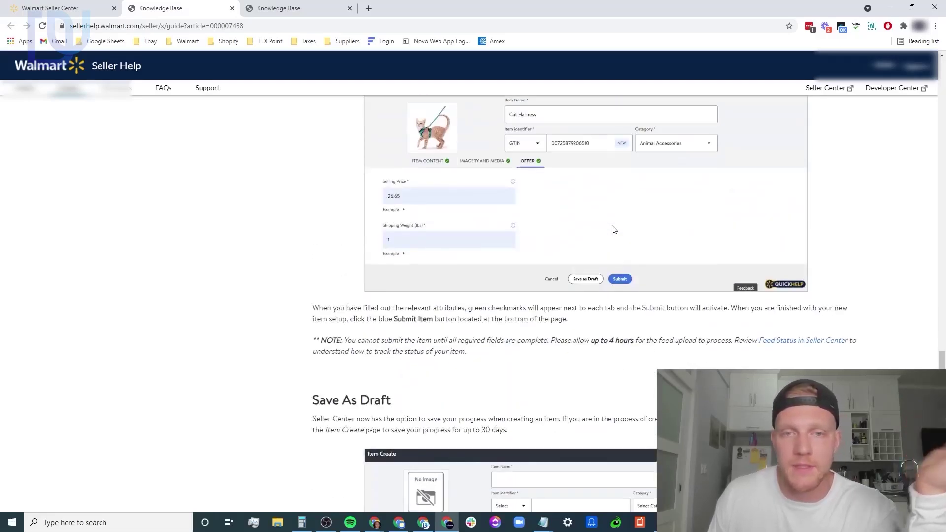
{"action": "scroll", "coordinate": [613, 229], "scroll_direction": "down", "scroll_amount": 20}
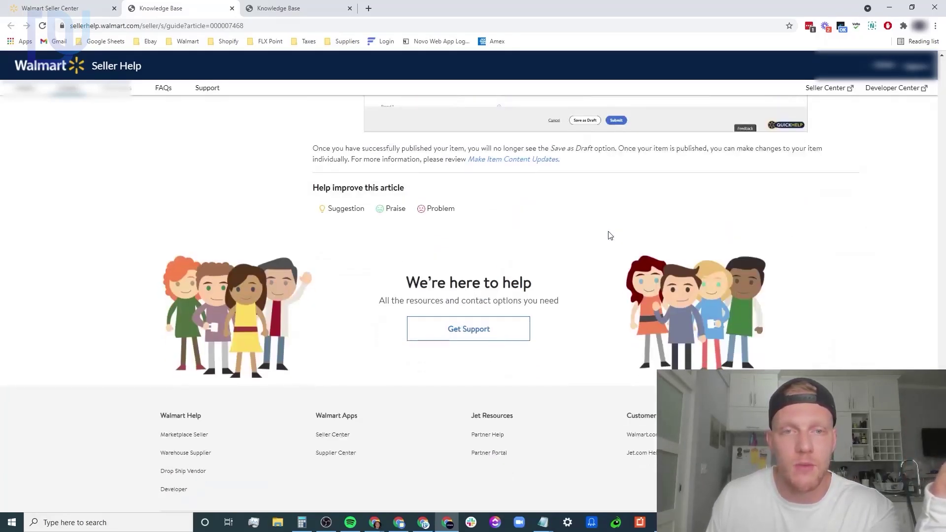
{"action": "scroll", "coordinate": [610, 236], "scroll_direction": "up", "scroll_amount": 10}
Go back to Seller Center, open the Manage Inventory task from the launch checklist's Item Setup section, and view its bulk update options
{"action": "left_click", "coordinate": [41, 6]}
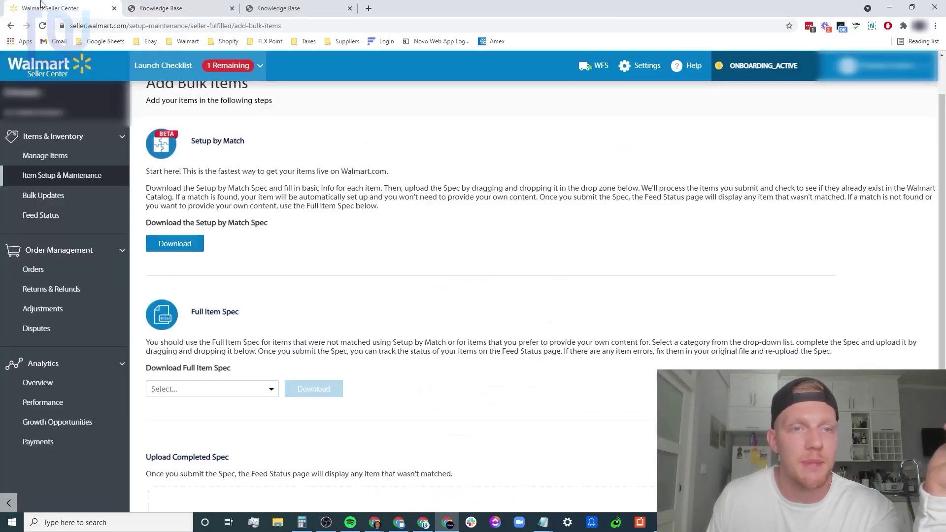
{"action": "left_click", "coordinate": [261, 68]}
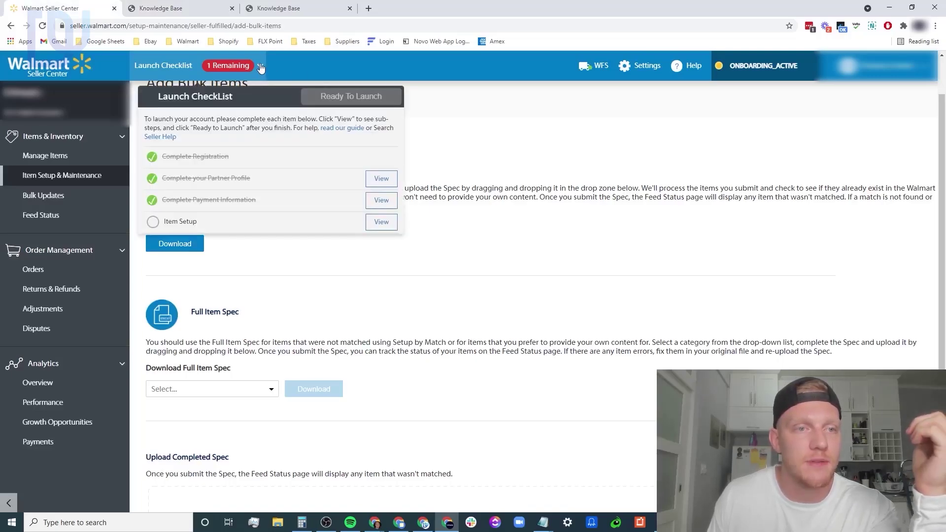
{"action": "left_click", "coordinate": [359, 203]}
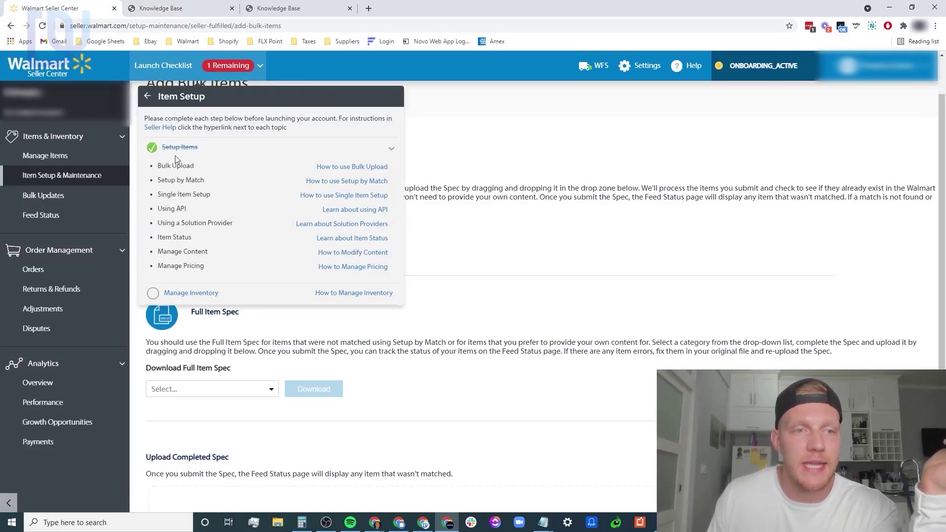
{"action": "left_click", "coordinate": [185, 294]}
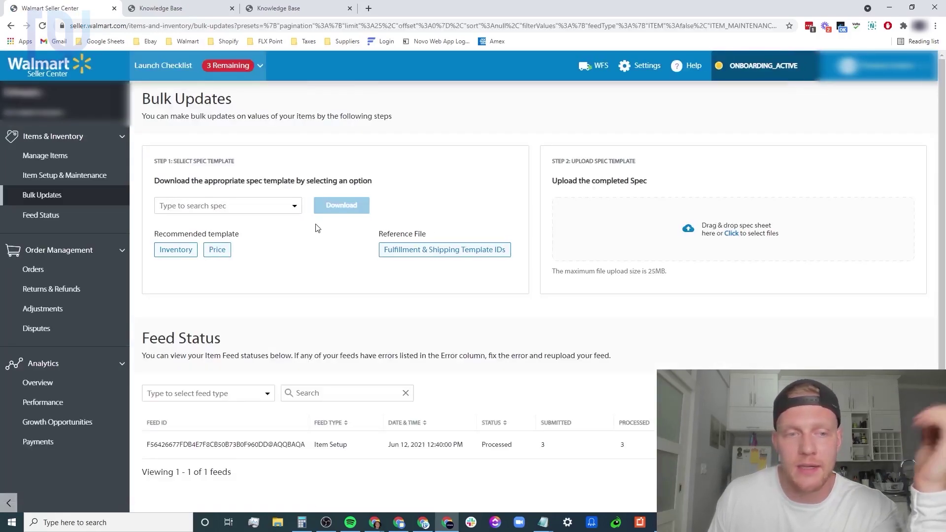
{"action": "scroll", "coordinate": [316, 228], "scroll_direction": "down", "scroll_amount": 1}
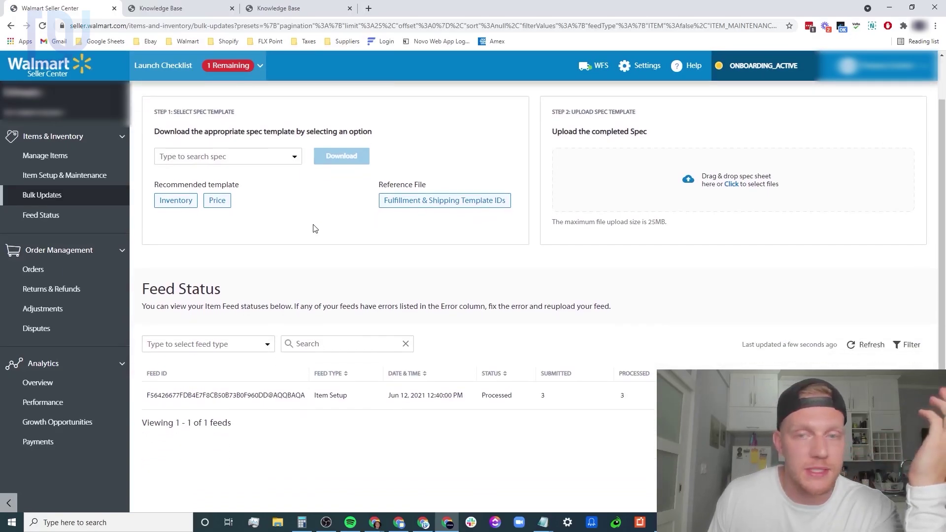
{"action": "scroll", "coordinate": [315, 228], "scroll_direction": "up", "scroll_amount": 1}
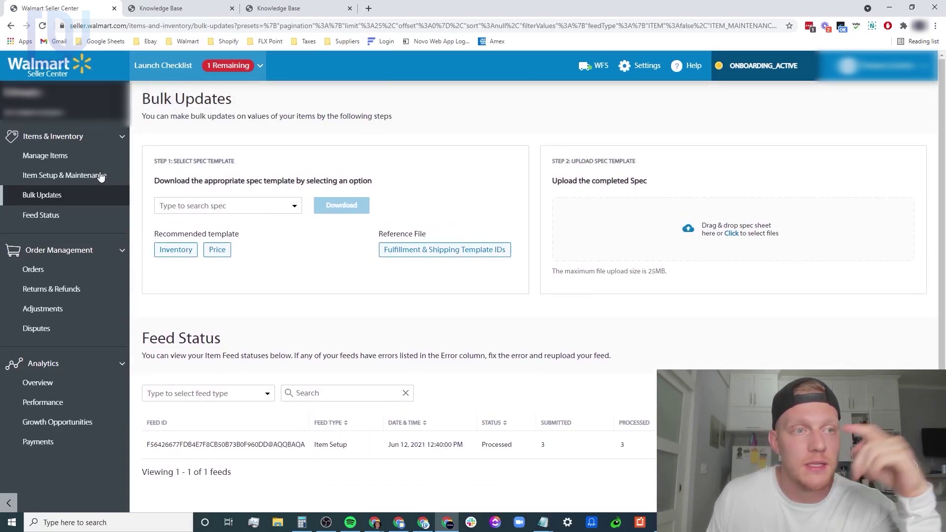
Set the inventory count of the first item ($14.00) in Manage Items to 1, and dismiss the feedback request
{"action": "left_click", "coordinate": [60, 155]}
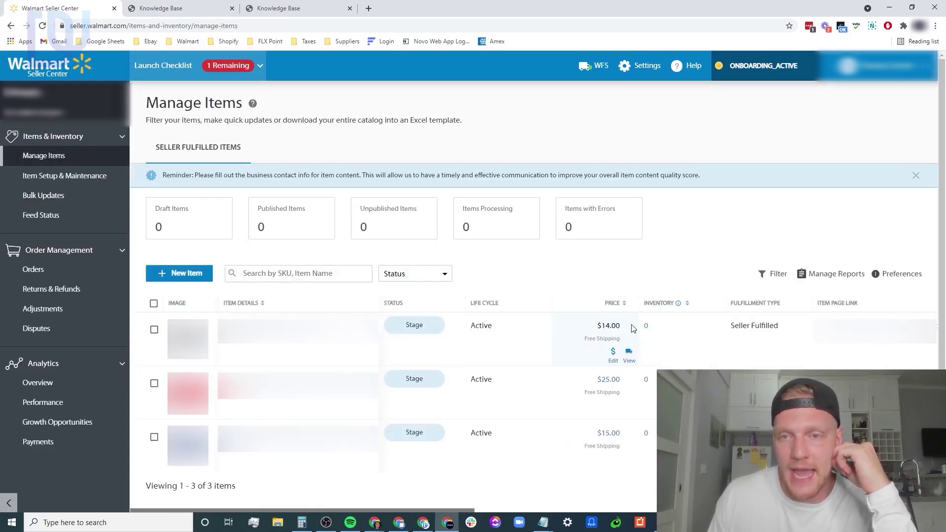
{"action": "left_click", "coordinate": [715, 354]}
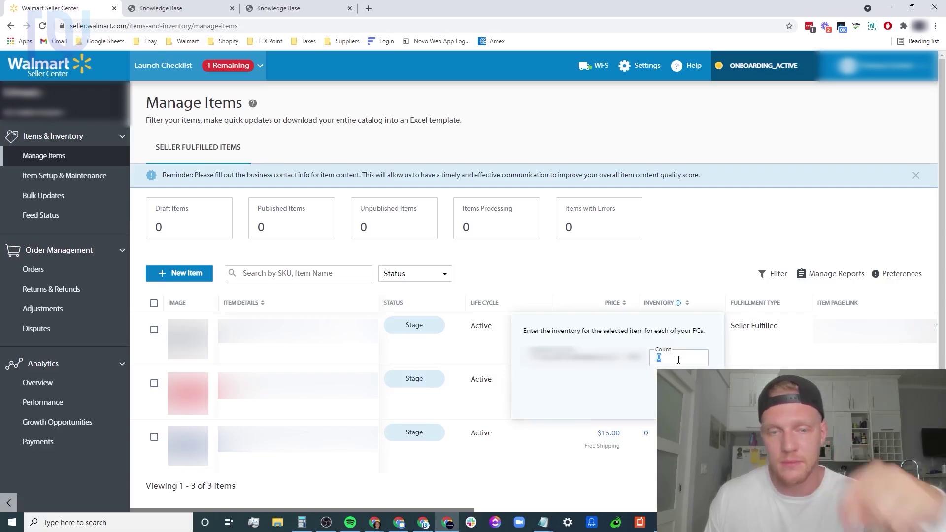
{"action": "type", "text": "1"}
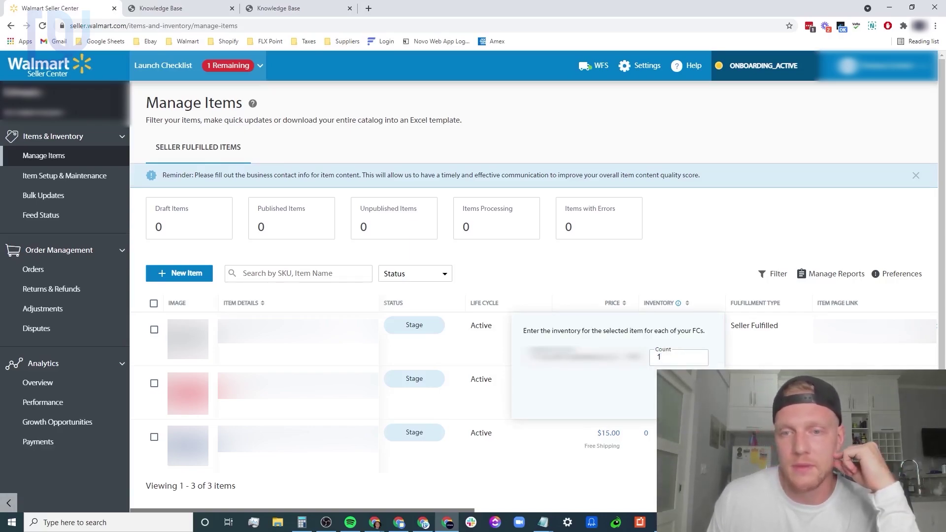
{"action": "key", "text": "Return"}
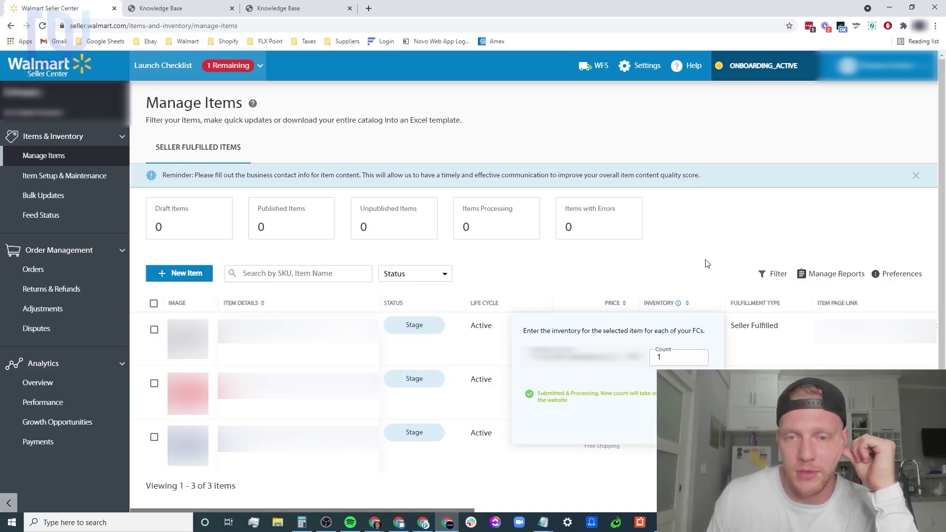
{"action": "left_click", "coordinate": [706, 267]}
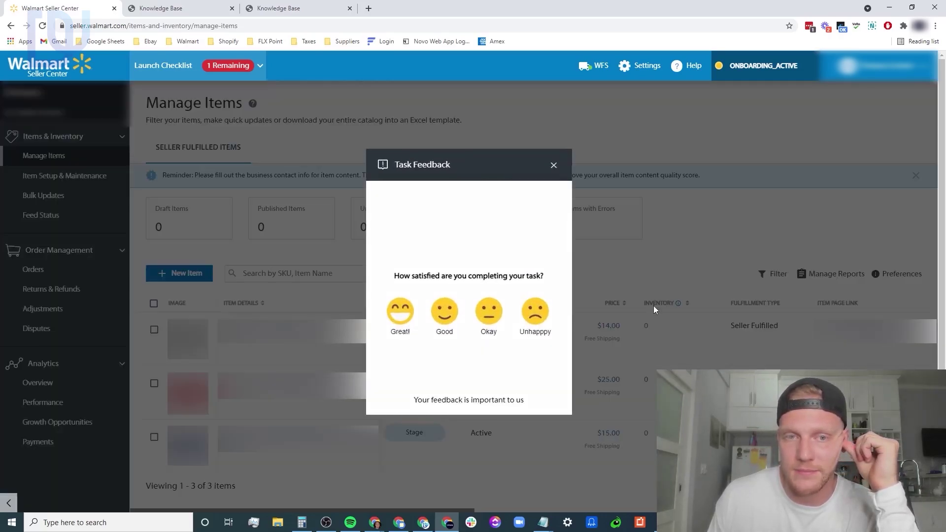
{"action": "left_click", "coordinate": [554, 165]}
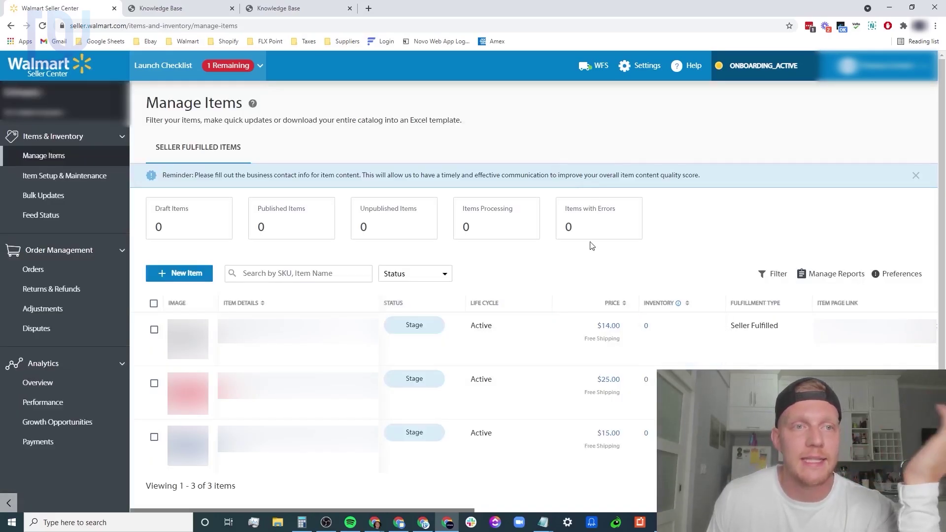
Review the Item Setup section of the launch checklist for any remaining tasks and close the checklist
{"action": "left_click", "coordinate": [257, 72]}
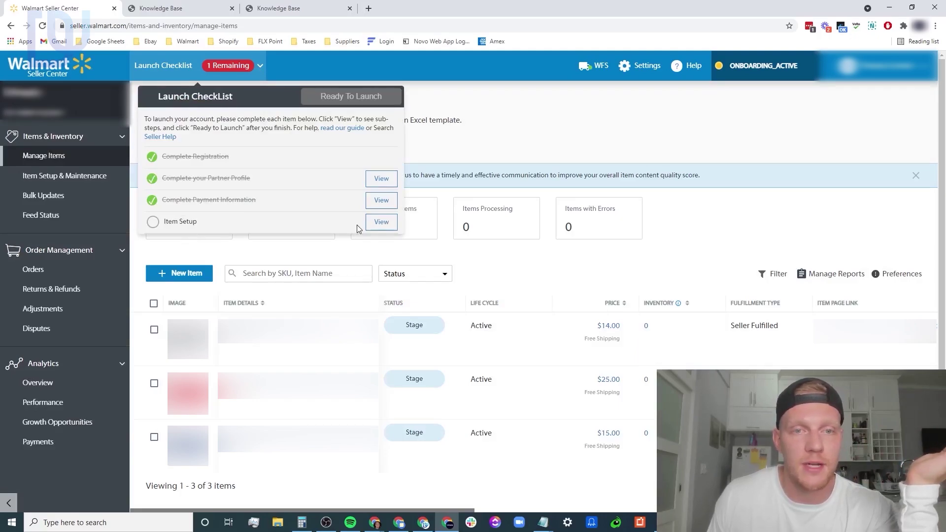
{"action": "left_click", "coordinate": [378, 224]}
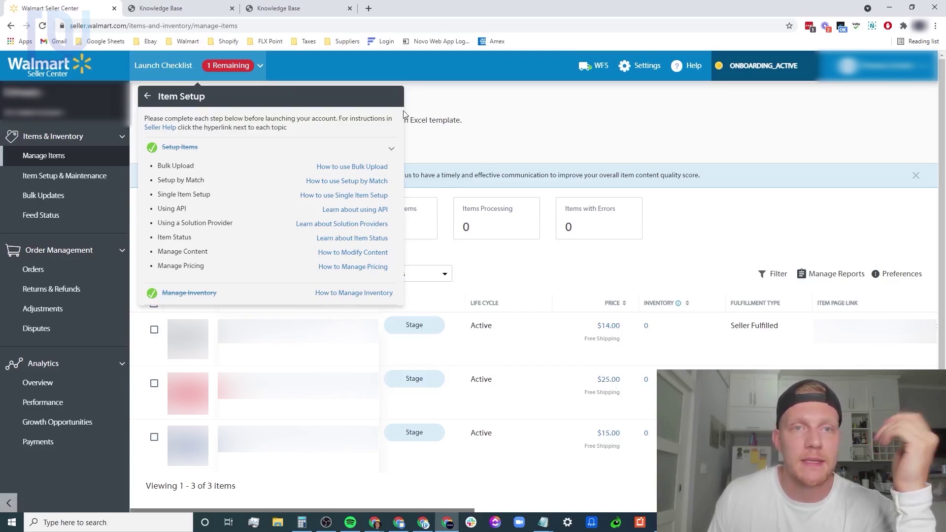
{"action": "left_click", "coordinate": [148, 95]}
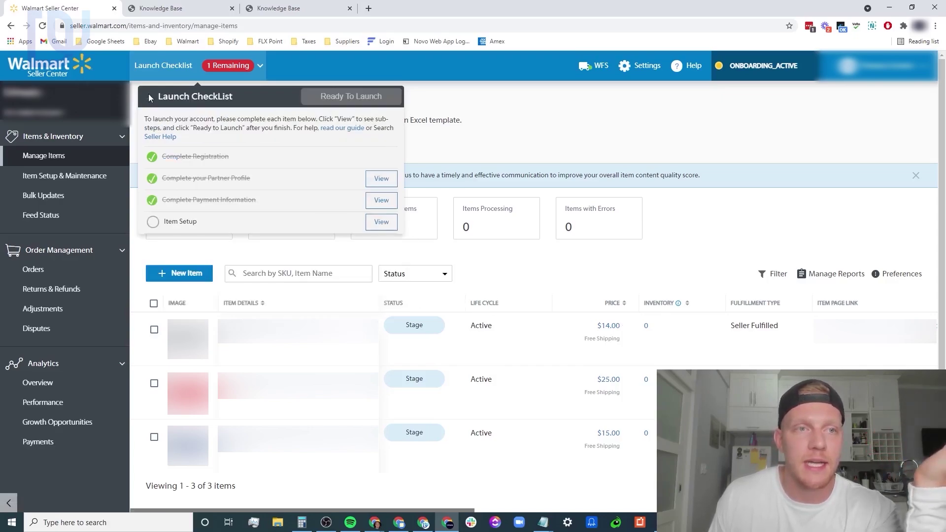
{"action": "left_click", "coordinate": [373, 224]}
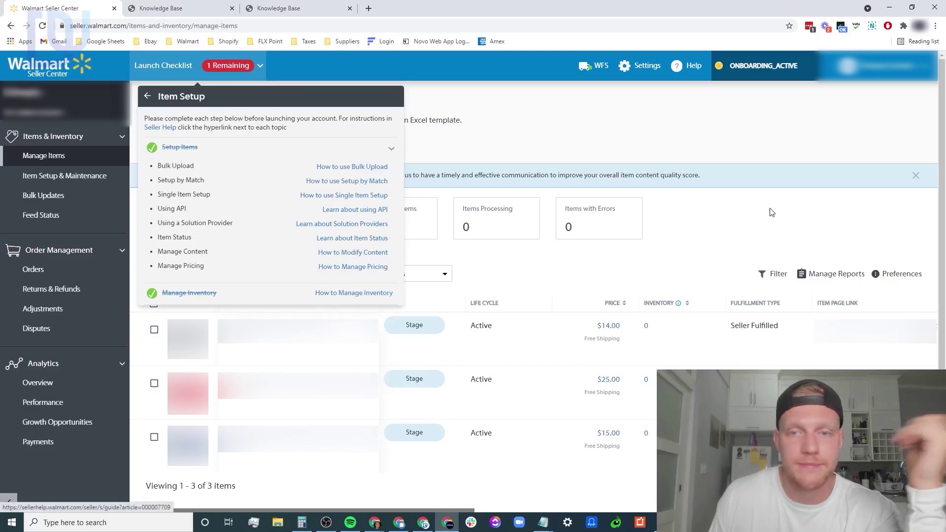
{"action": "left_click", "coordinate": [575, 126]}
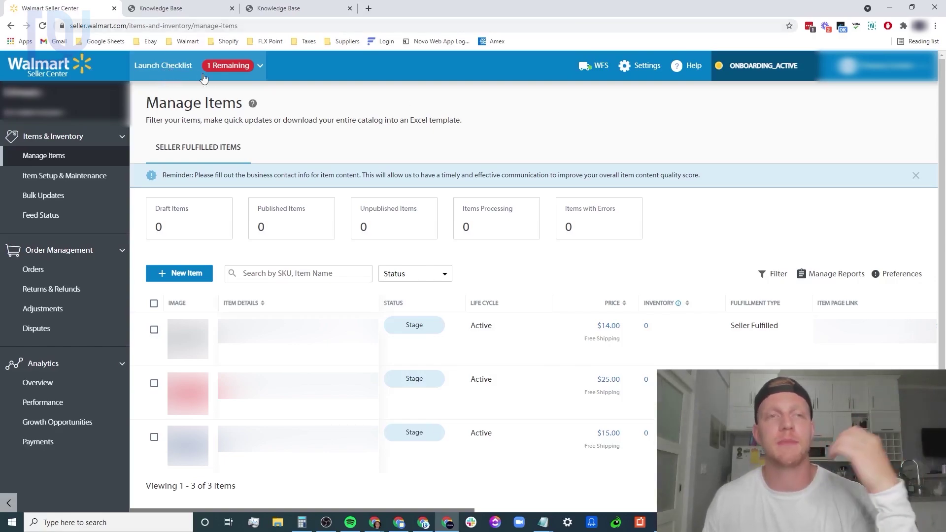
Reload the Manage Items page to refresh the launch checklist, and open the Ready To Launch request for the account
{"action": "left_click", "coordinate": [260, 66]}
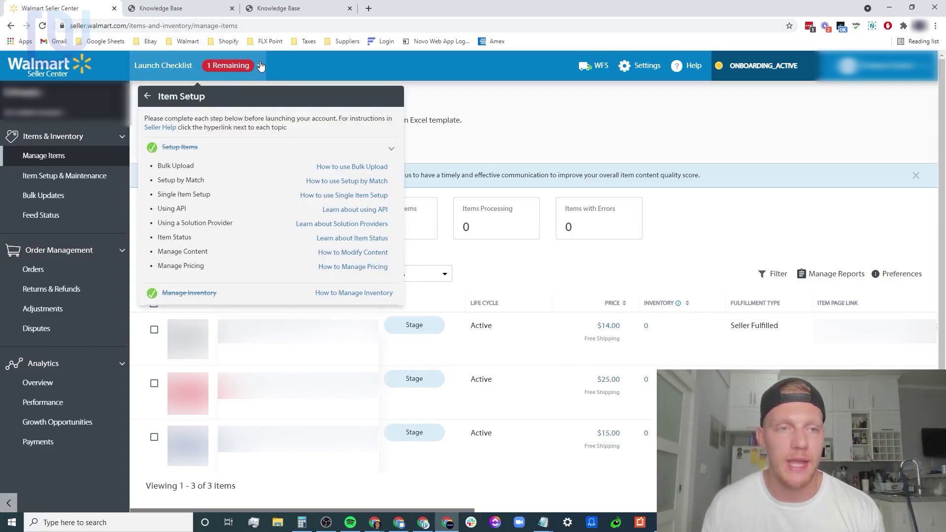
{"action": "left_click", "coordinate": [43, 27]}
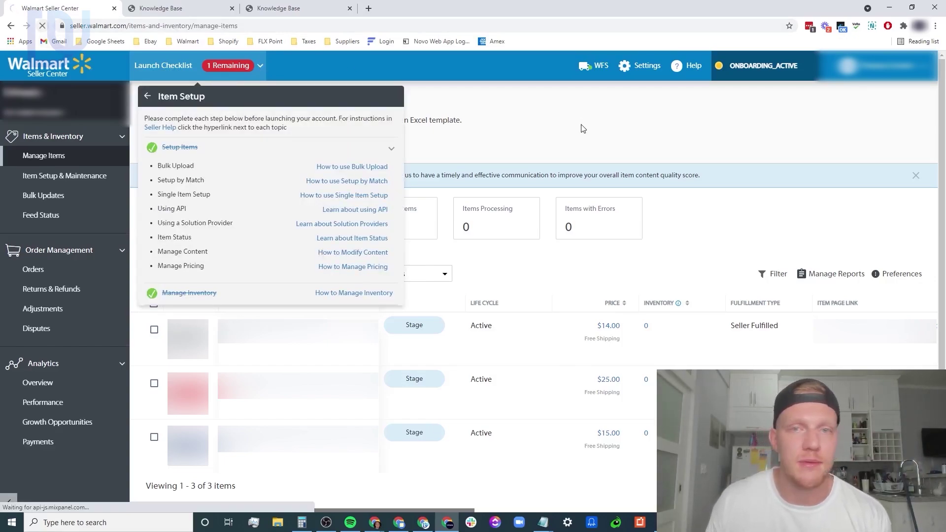
{"action": "left_click", "coordinate": [254, 69]}
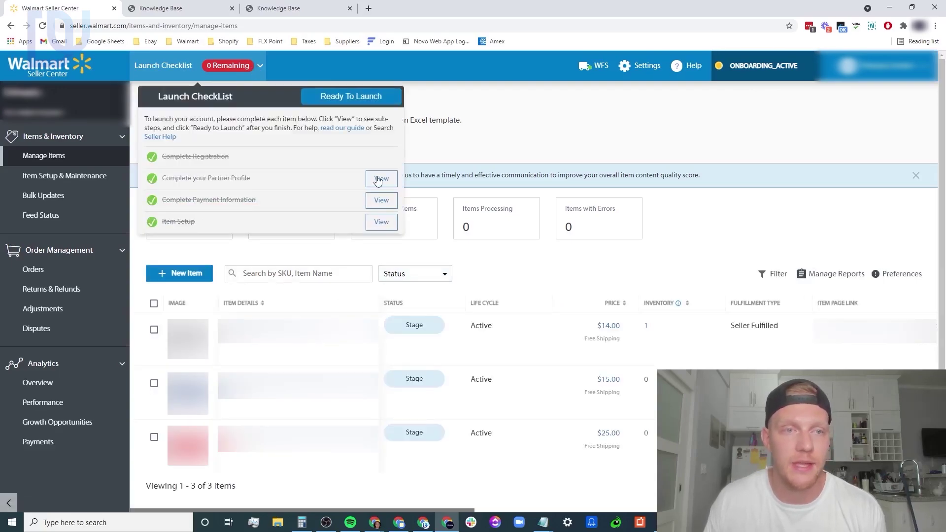
{"action": "left_click", "coordinate": [373, 100]}
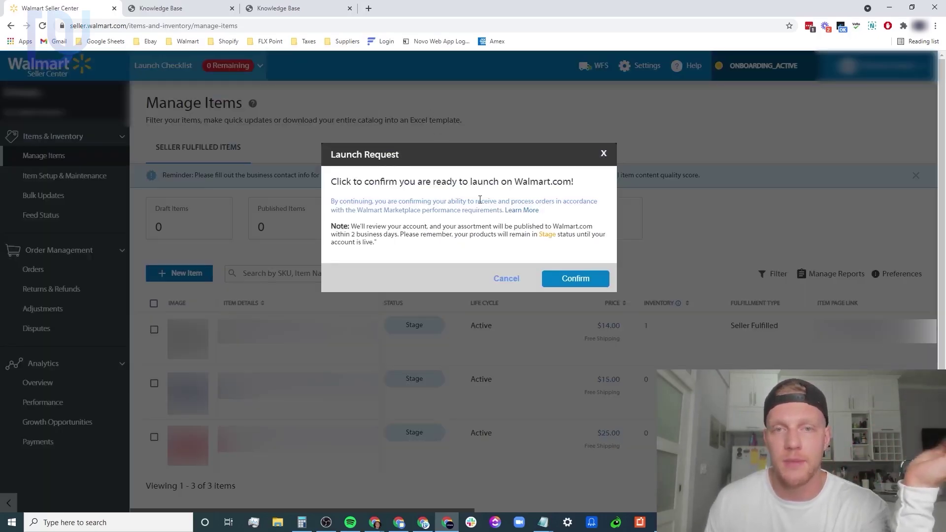